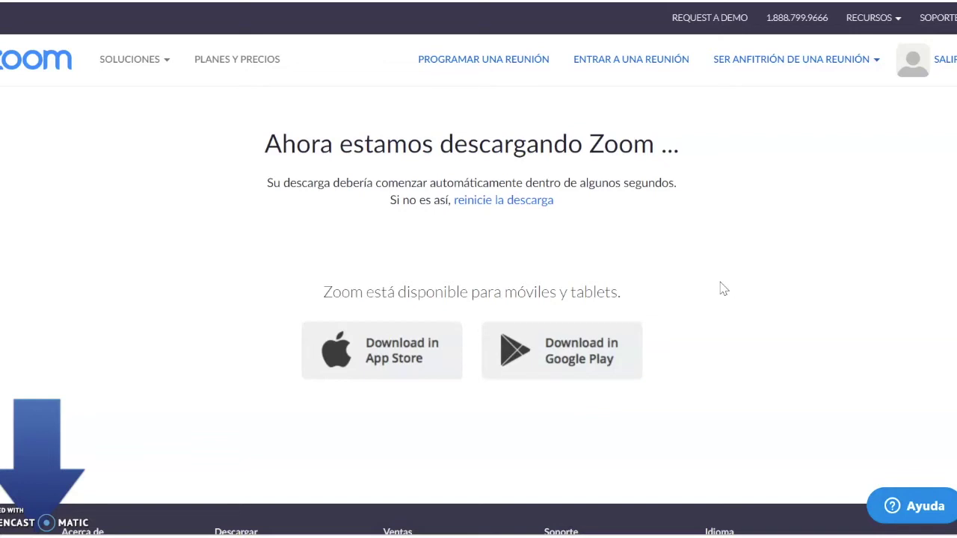
# - Start scheduling a new meeting and set its topic to "Prueba 3"
pyautogui.click(801, 107)
pyautogui.click(515, 60)
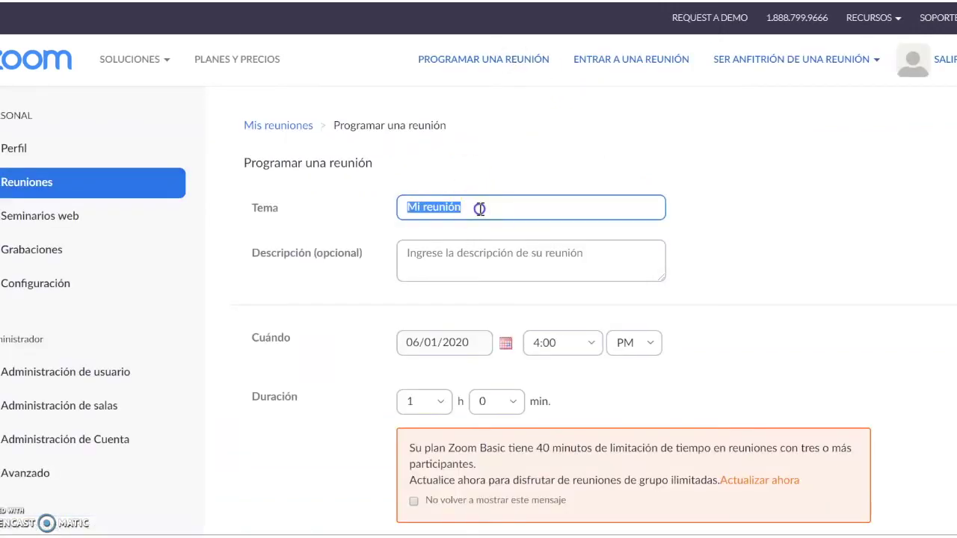
pyautogui.write('p')
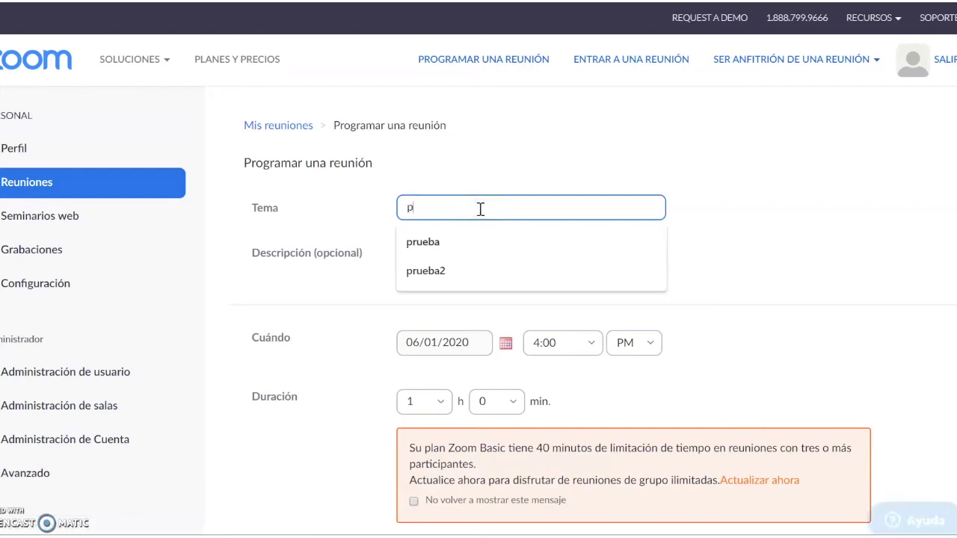
pyautogui.press('BackSpace')
pyautogui.write('Prueb')
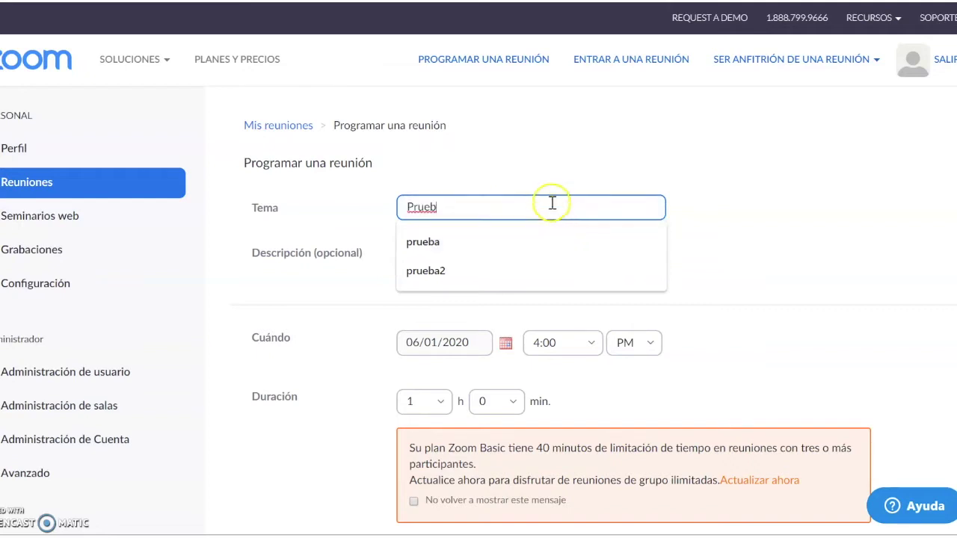
pyautogui.press('BackSpace')
pyautogui.write('ba 3')
pyautogui.click(765, 251)
# - Set the meeting's start time to 3:00
pyautogui.scroll(-1, 602, 251)
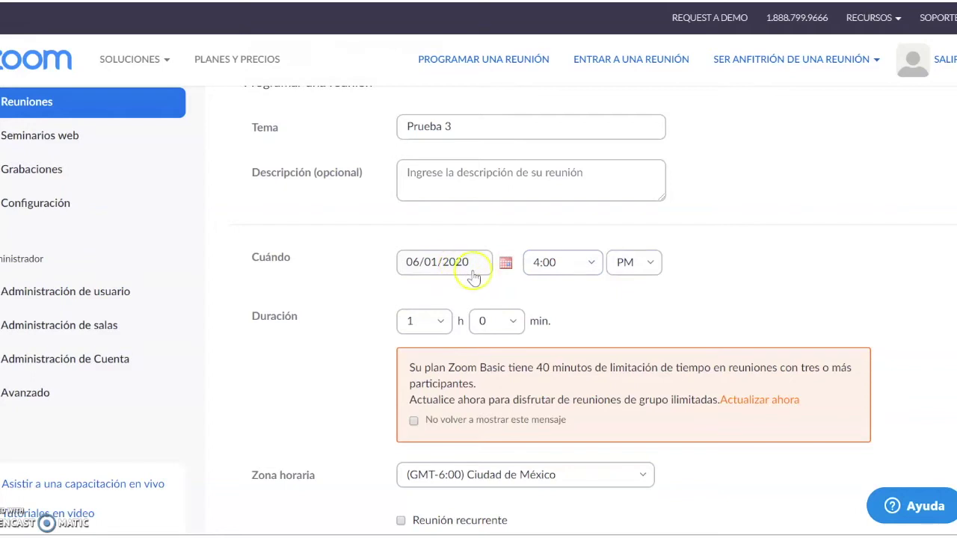
pyautogui.click(591, 269)
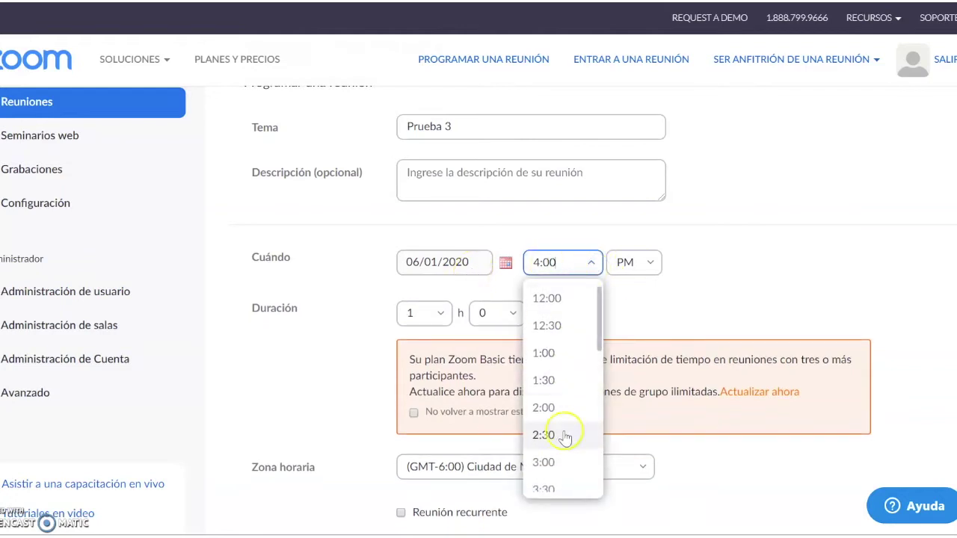
pyautogui.click(570, 459)
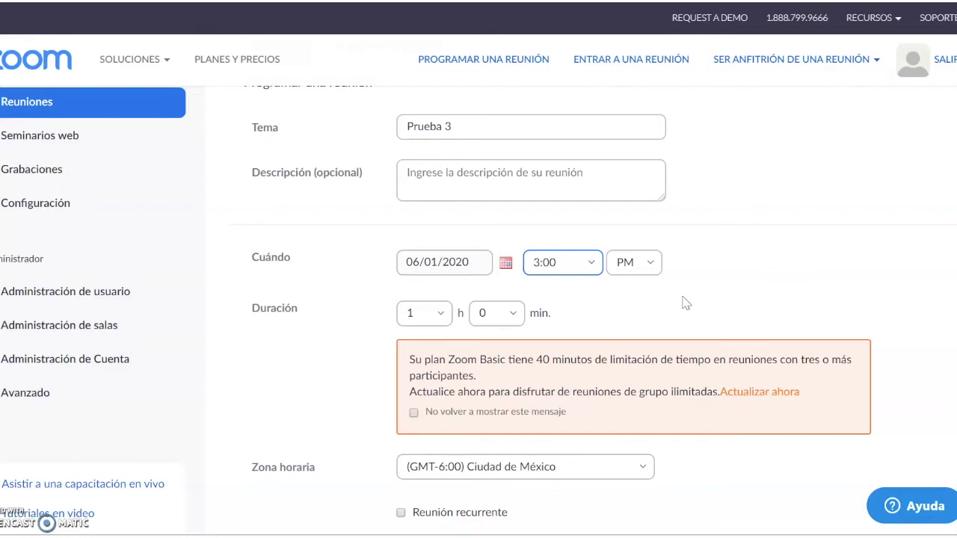
pyautogui.click(690, 299)
# - Enable automatic recording of the meeting on the local computer and save the scheduled meeting
pyautogui.scroll(-5, 694, 302)
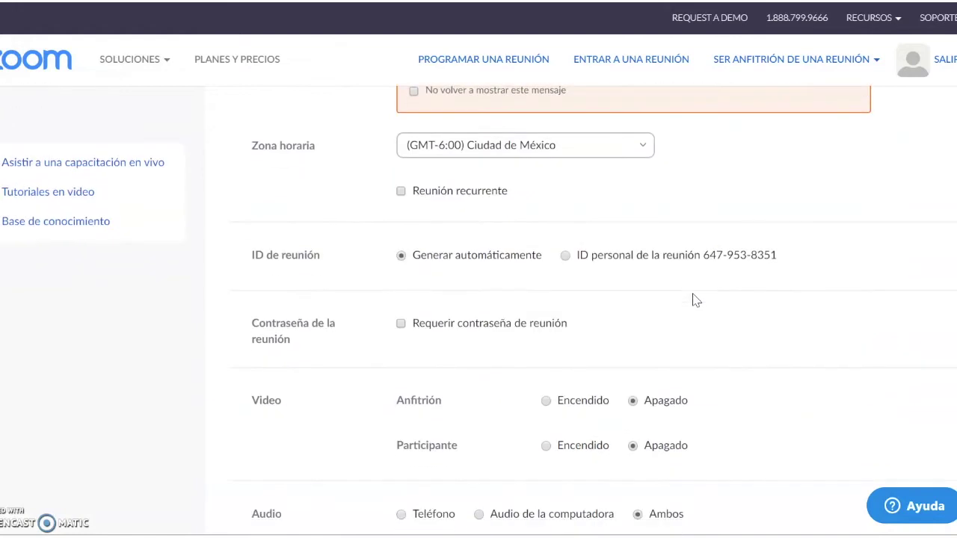
pyautogui.scroll(-5, 694, 302)
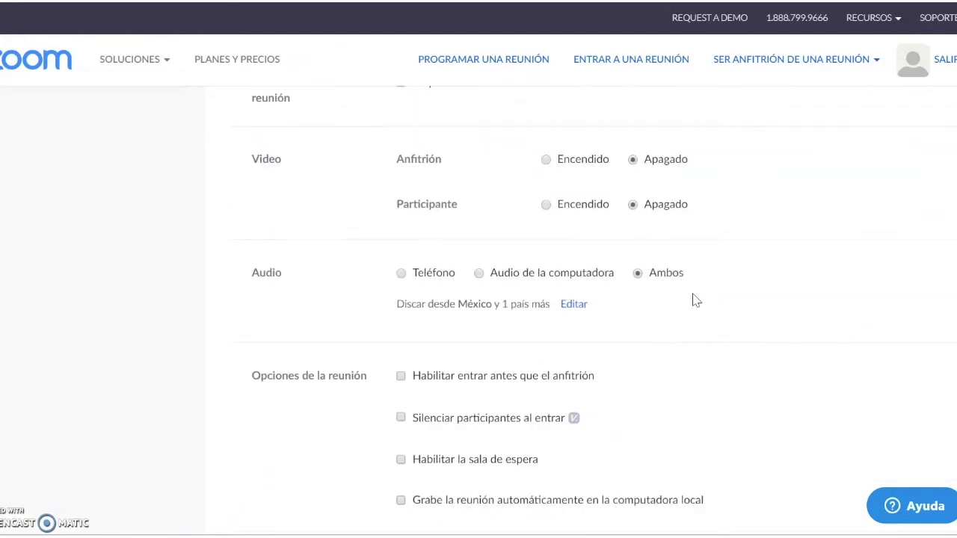
pyautogui.click(401, 421)
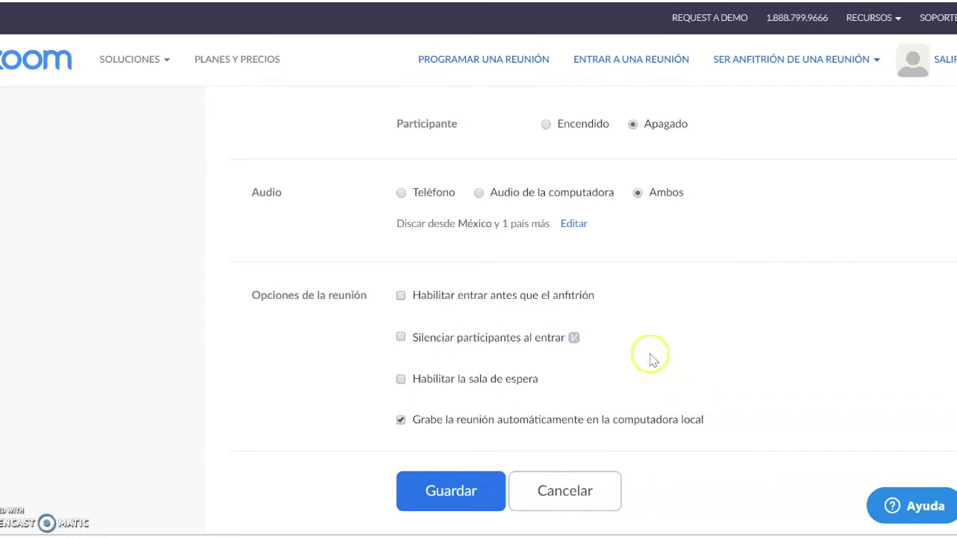
pyautogui.scroll(8, 651, 357)
pyautogui.scroll(2, 651, 349)
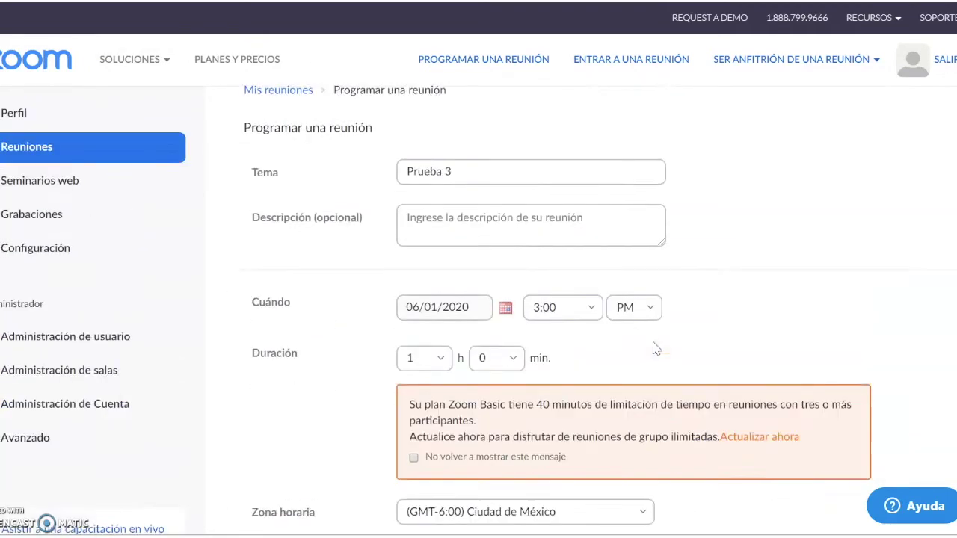
pyautogui.scroll(-9, 651, 349)
pyautogui.scroll(-2, 652, 341)
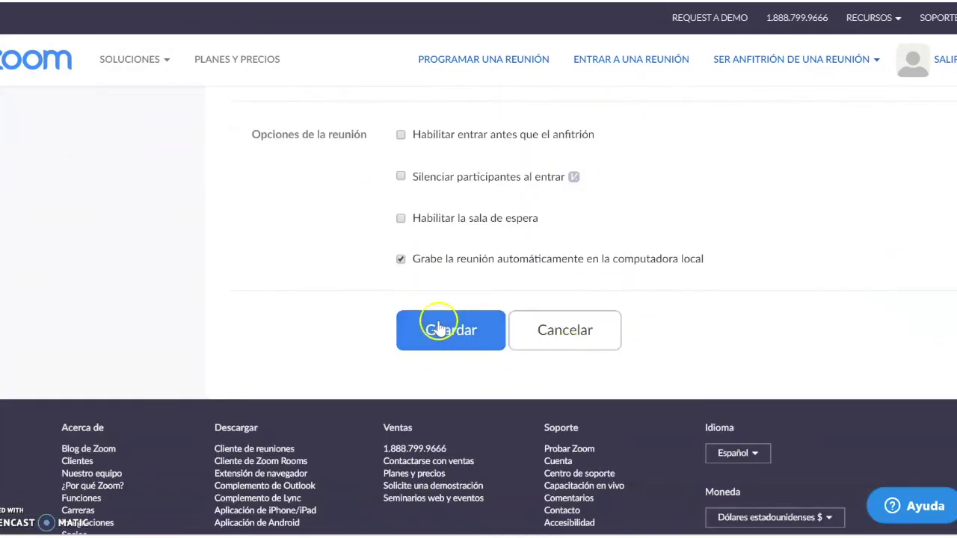
pyautogui.click(438, 321)
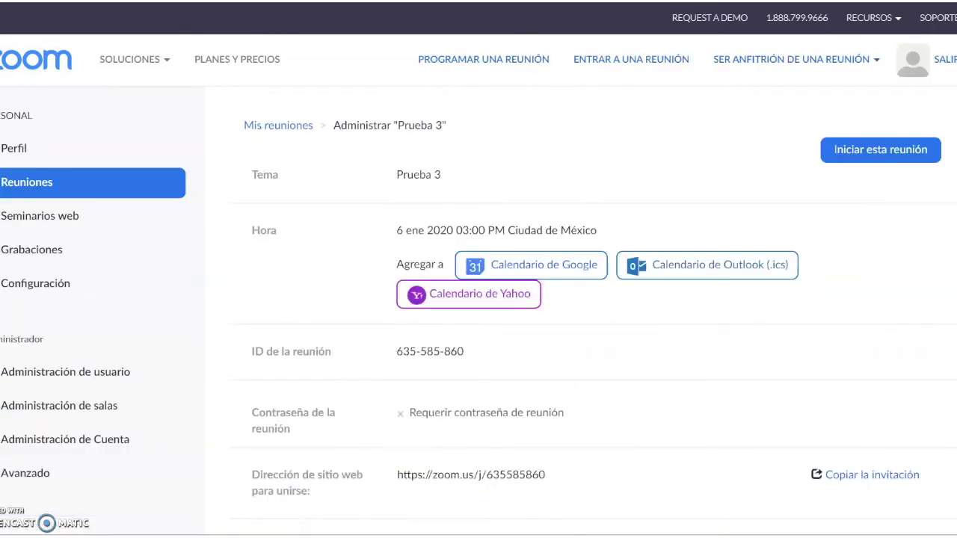
# - Start the Prueba 3 meeting in the Zoom Meetings application and join with computer audio
pyautogui.click(859, 152)
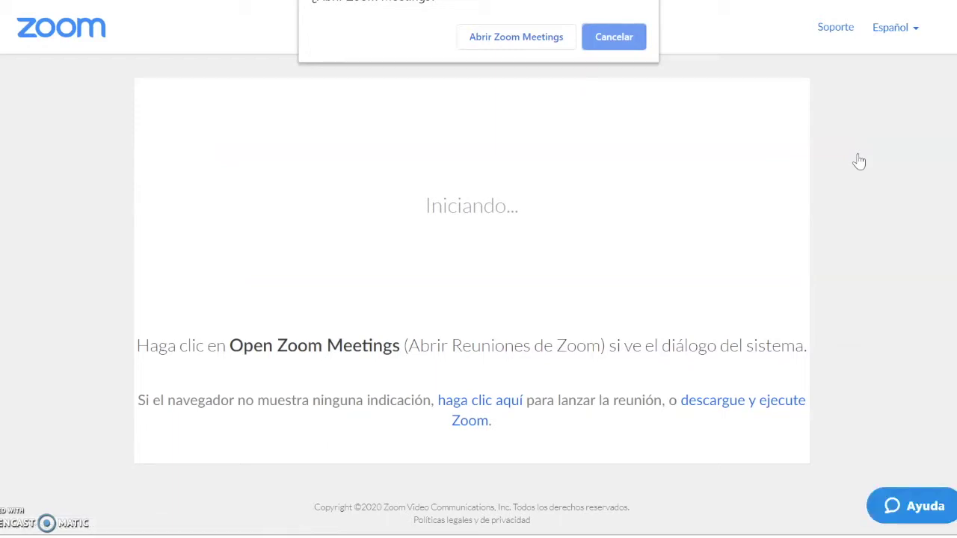
pyautogui.click(532, 36)
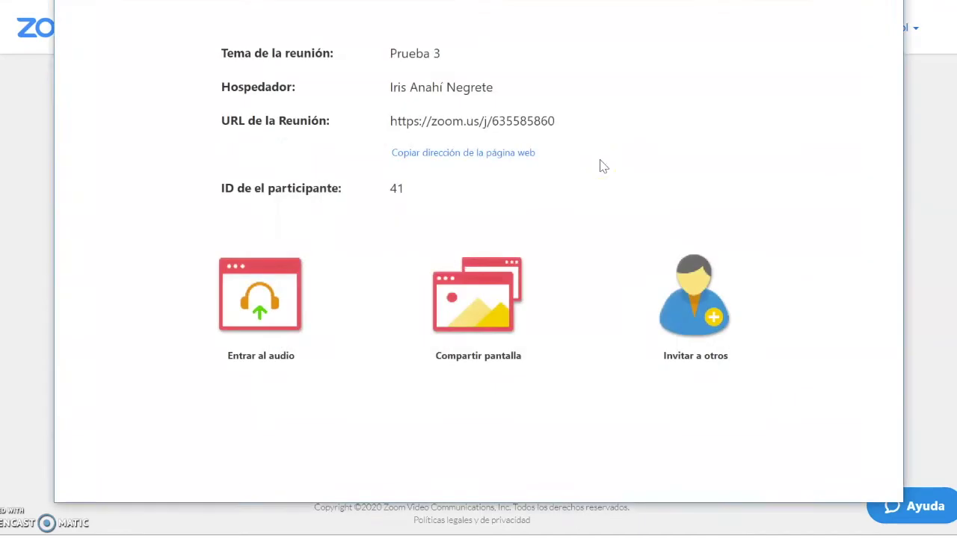
pyautogui.click(530, 243)
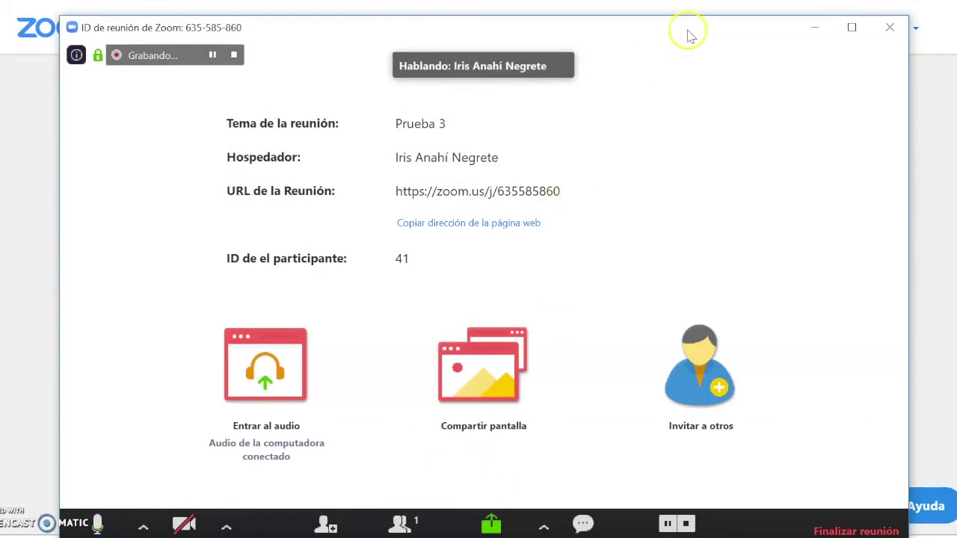
# - Copy the meeting invitation, switch to the Word document Documento1 and close the invitation dialog
pyautogui.click(329, 520)
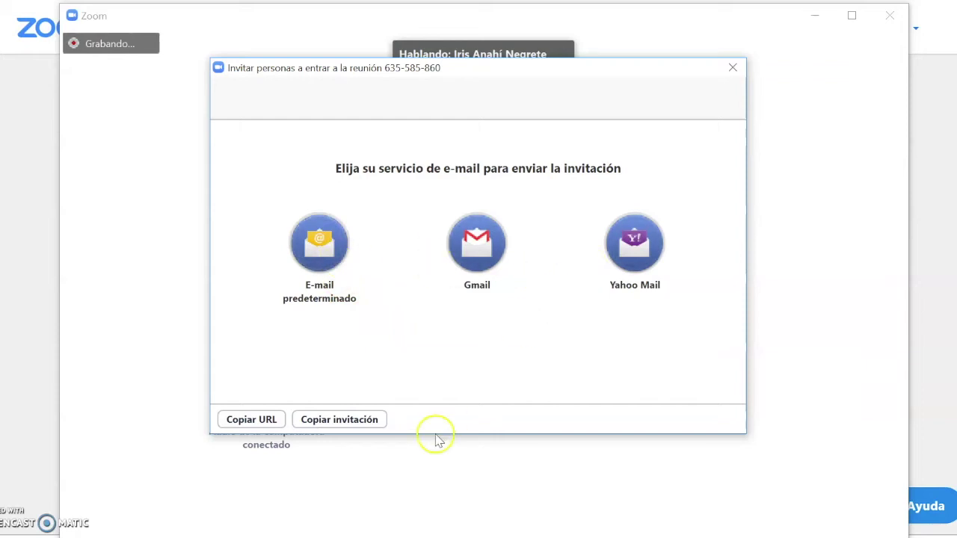
pyautogui.click(359, 420)
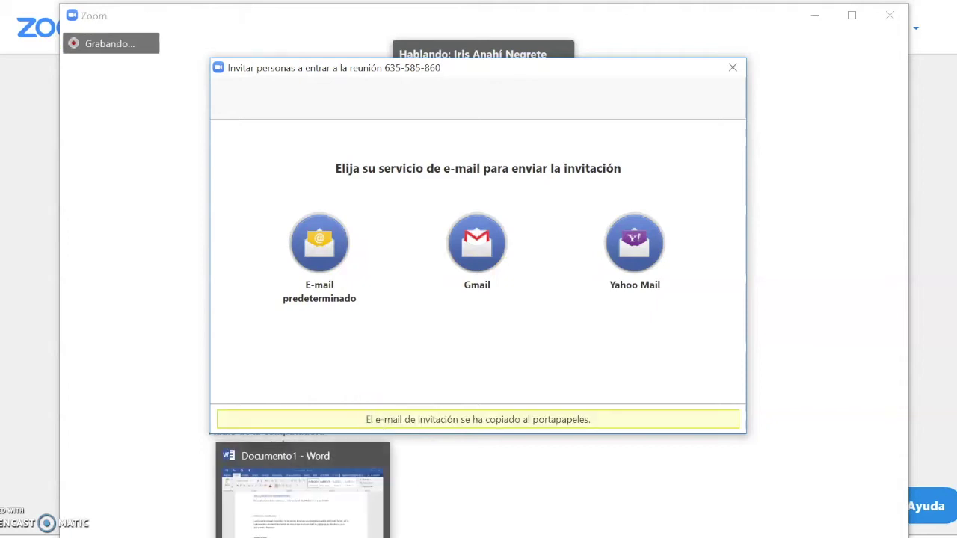
pyautogui.click(303, 532)
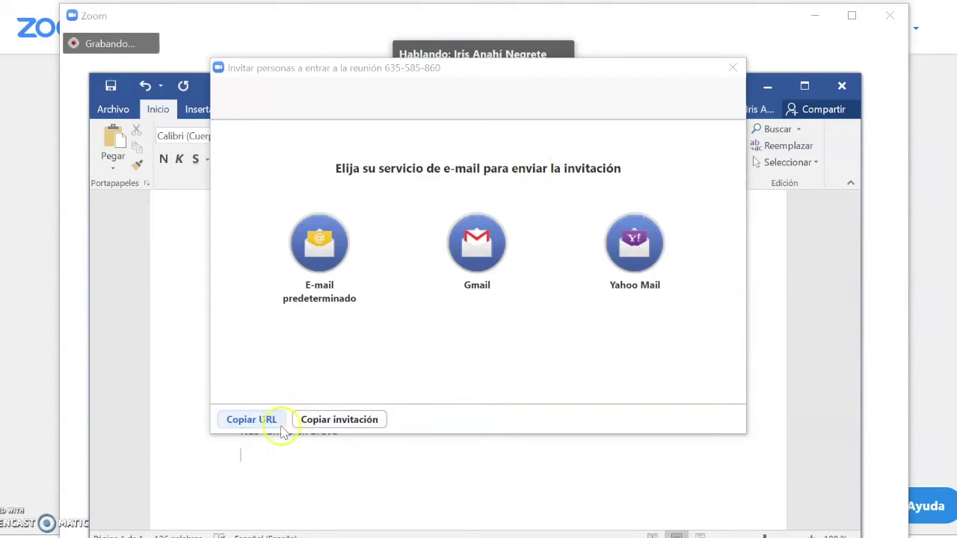
pyautogui.click(735, 69)
# - Paste the copied invitation a few lines below the end of the Word document's text
pyautogui.scroll(-5, 501, 336)
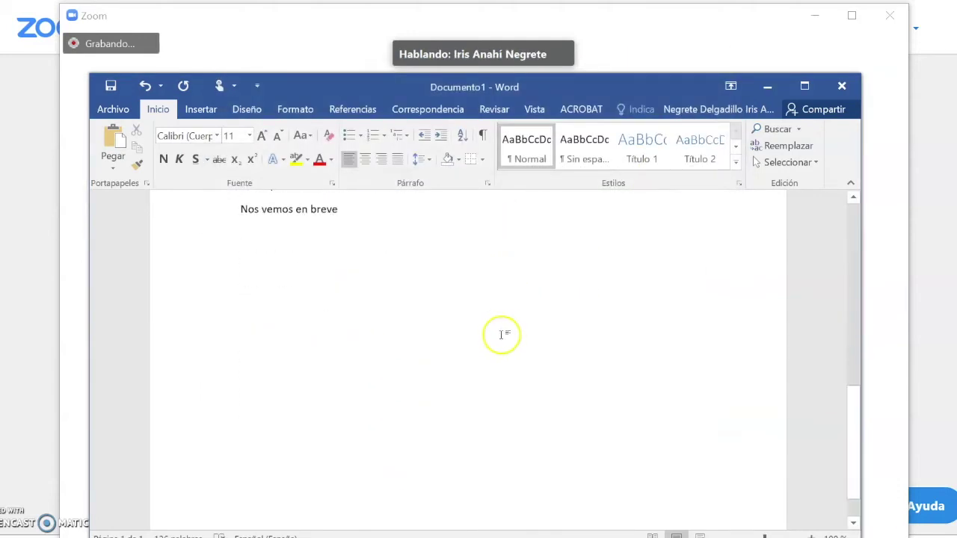
pyautogui.press('Return')
pyautogui.press('Return')
pyautogui.press('Return')
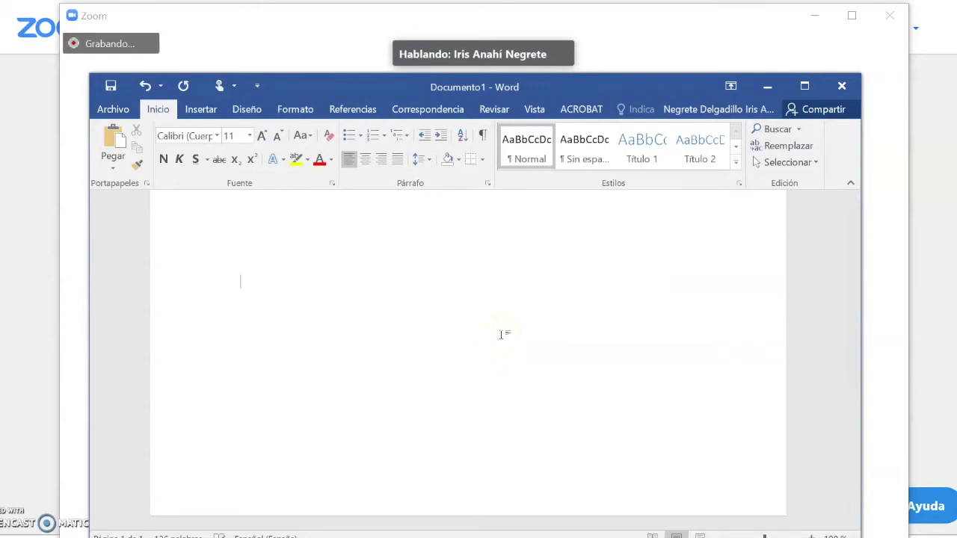
pyautogui.hotkey('ctrl', 'v')
# - Delete the one-tap mobile and phone dial-in details from the pasted invitation, keeping the link and meeting ID
pyautogui.moveTo(581, 447); pyautogui.dragTo(241, 370)
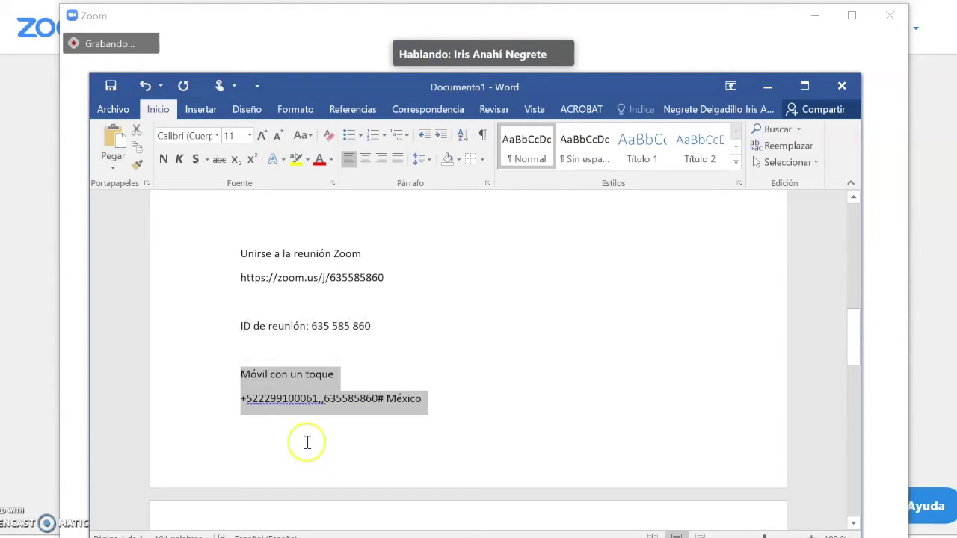
pyautogui.scroll(-5, 310, 445)
pyautogui.scroll(4, 315, 427)
pyautogui.press('Delete')
pyautogui.scroll(3, 314, 426)
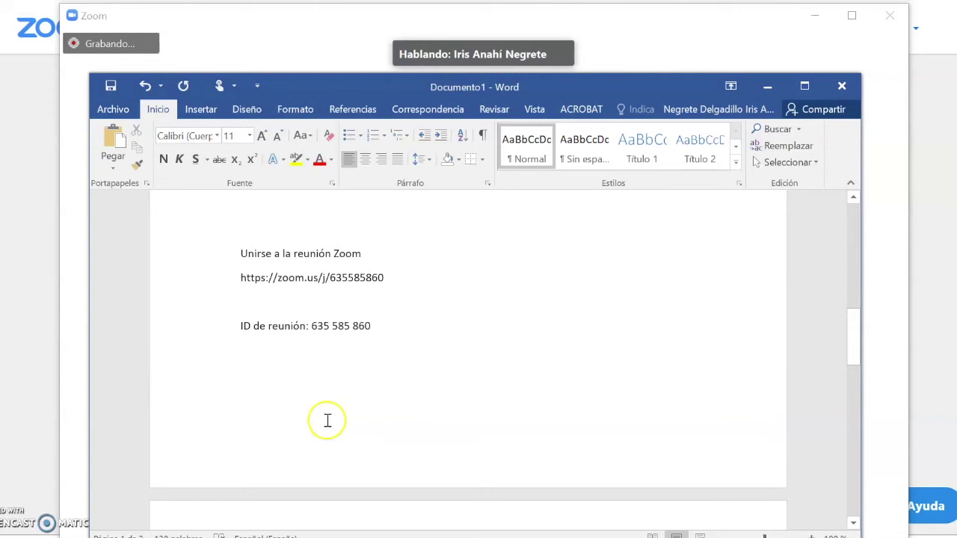
# - Remove the blank line between the meeting link and the meeting ID and turn the link into a hyperlink
pyautogui.click(327, 305)
pyautogui.press('Delete')
pyautogui.click(395, 307)
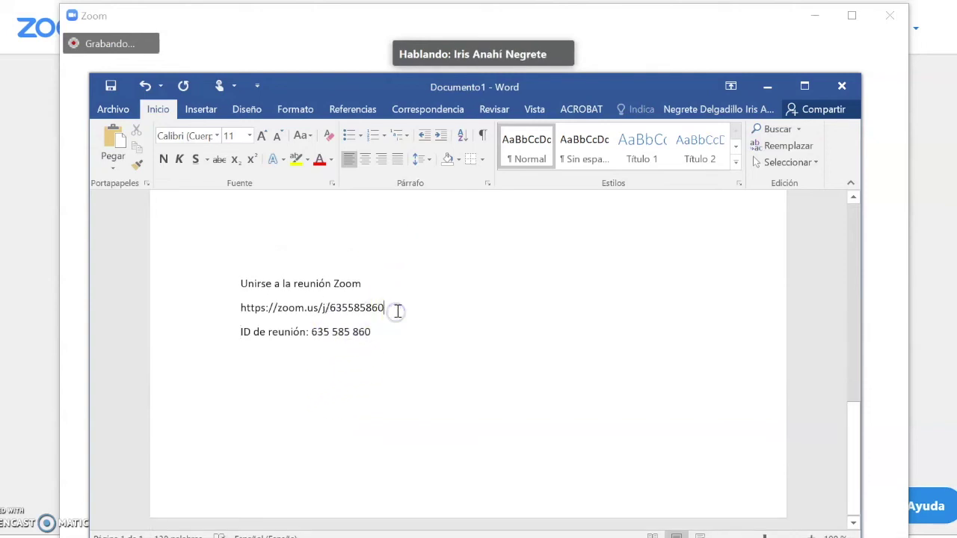
# - Move the three lines of joining details into the student message, on a new line above "Hasta pronto"
pyautogui.click(385, 332)
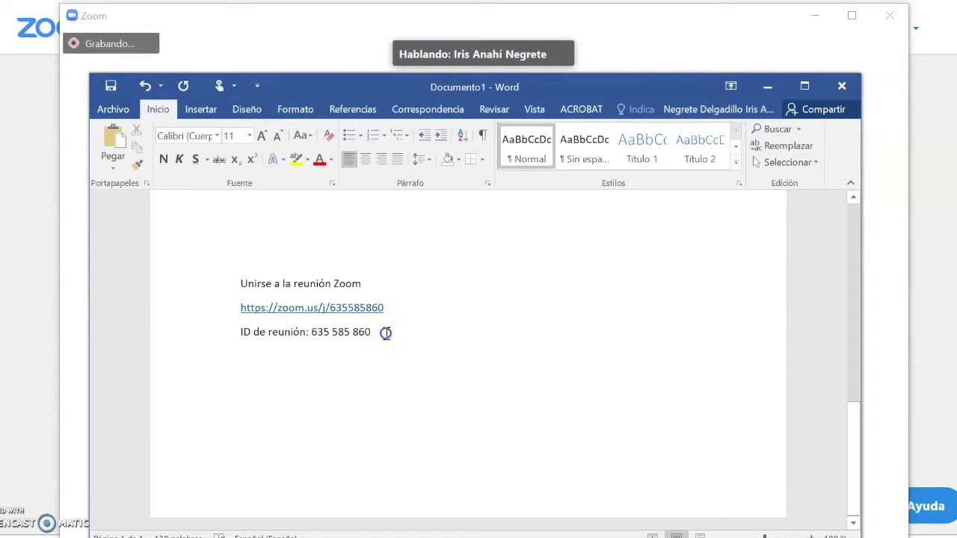
pyautogui.moveTo(386, 333); pyautogui.dragTo(240, 285)
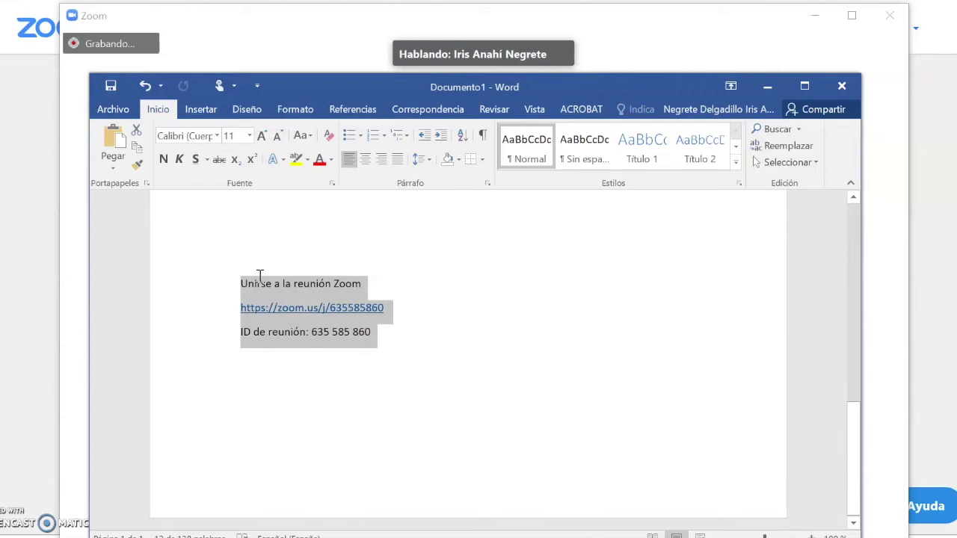
pyautogui.hotkey('ctrl', 'x')
pyautogui.scroll(5, 438, 418)
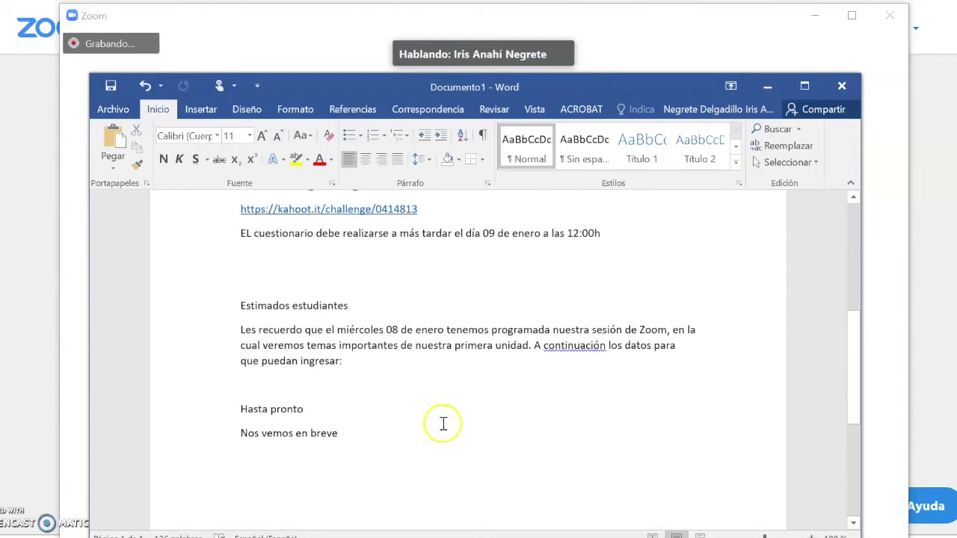
pyautogui.scroll(1, 368, 354)
pyautogui.scroll(-1, 367, 354)
pyautogui.scroll(-3, 370, 354)
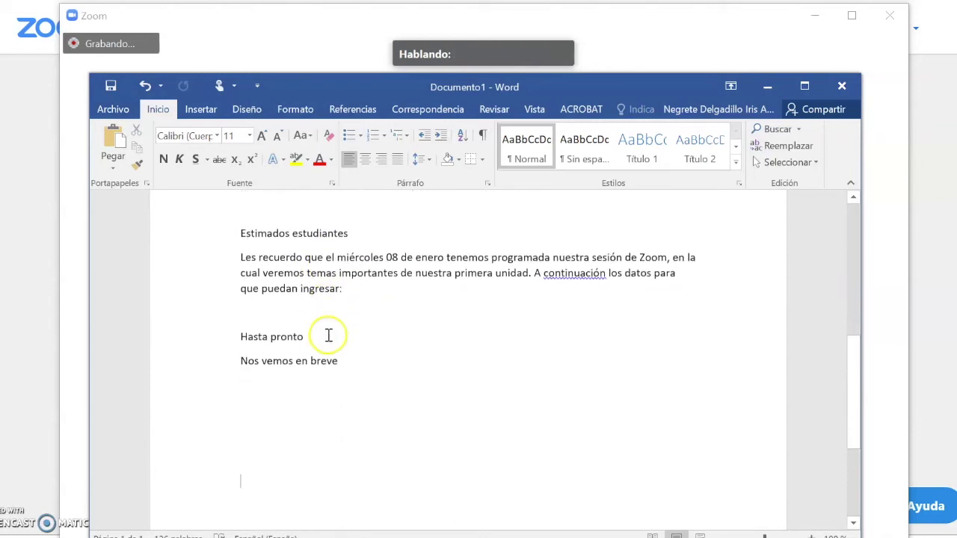
pyautogui.click(308, 308)
pyautogui.press('Return')
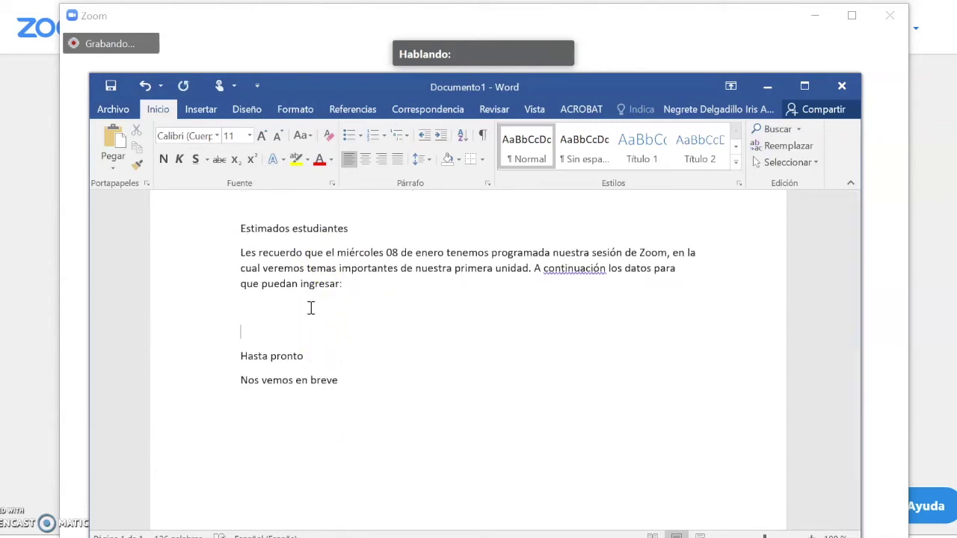
pyautogui.hotkey('ctrl', 'v')
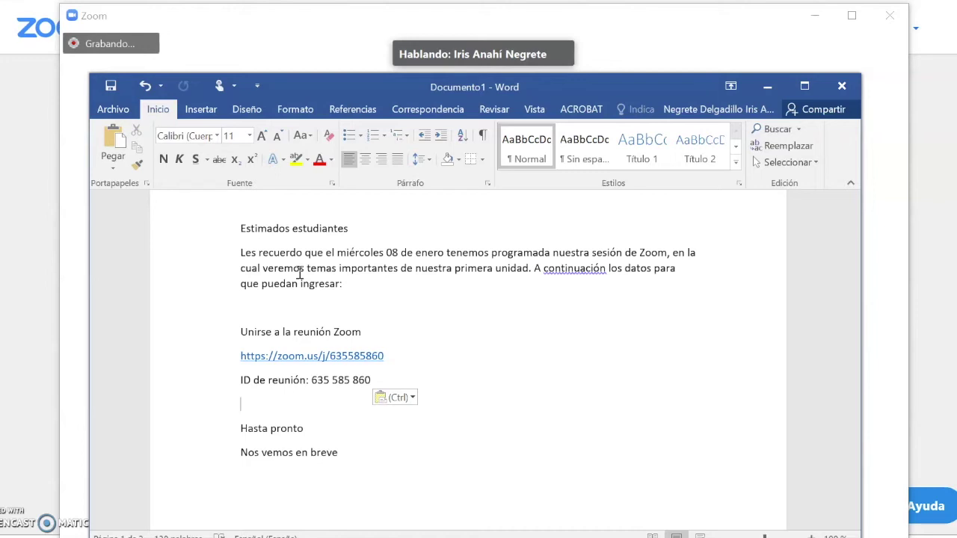
# - Replace "Unirse a" with "Liga de" in the heading above the meeting link
pyautogui.click(278, 332)
pyautogui.moveTo(278, 331); pyautogui.dragTo(237, 329)
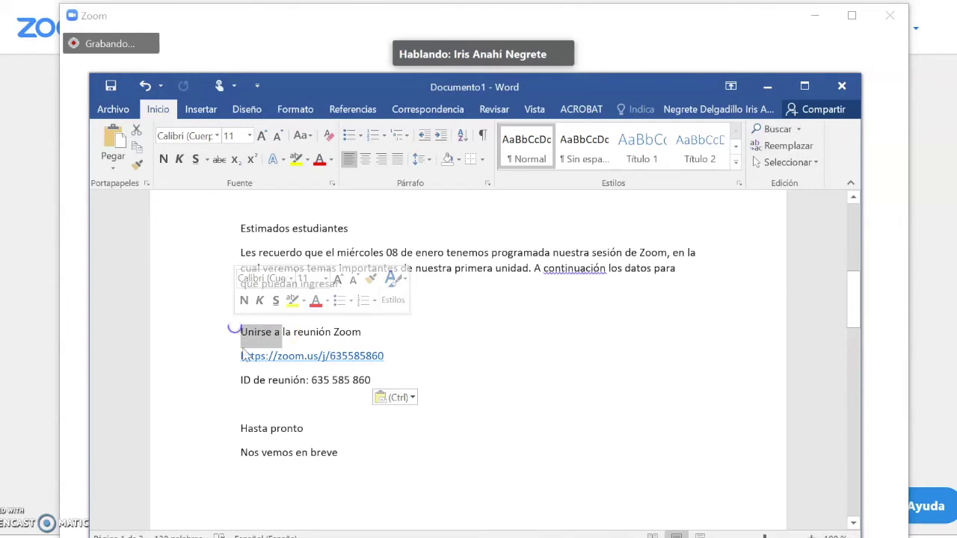
pyautogui.write('Liga de')
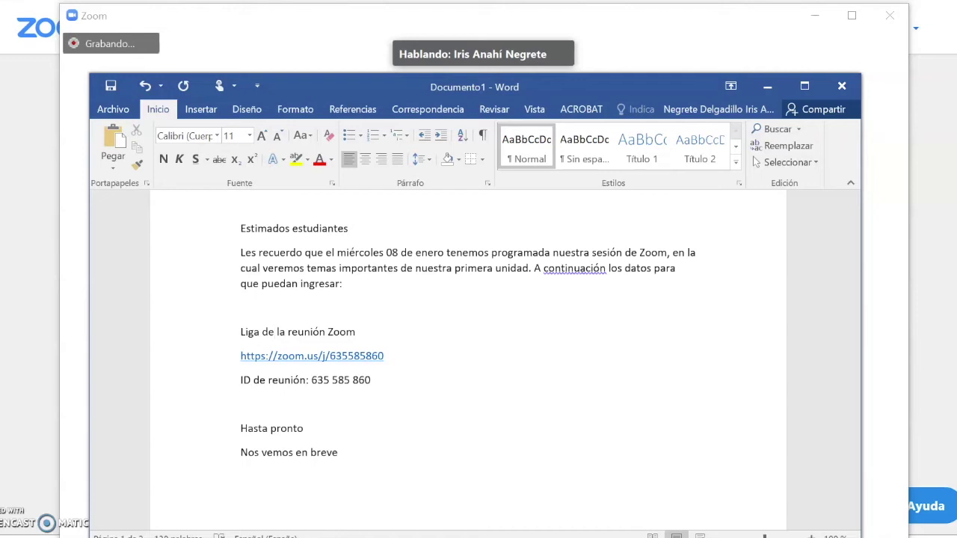
pyautogui.scroll(-1, 434, 438)
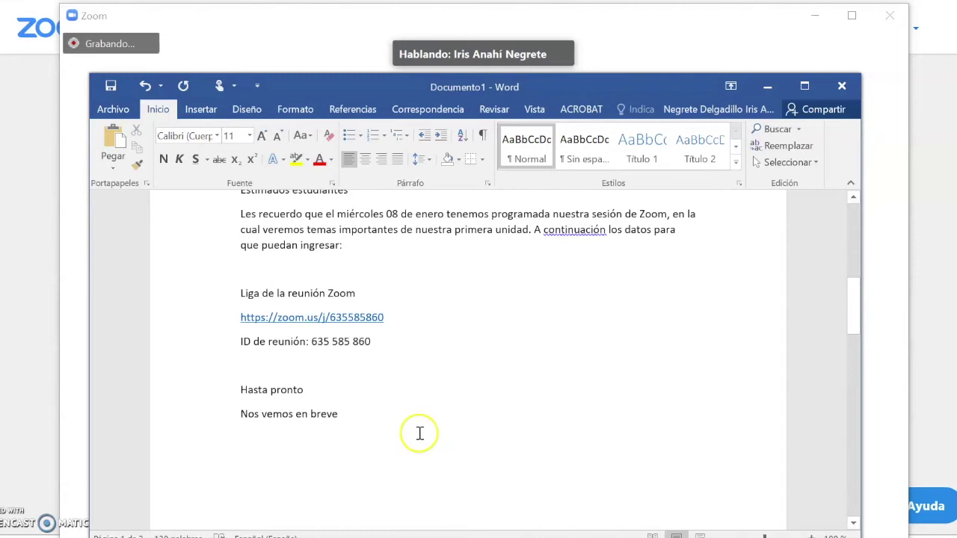
pyautogui.scroll(-1, 427, 434)
pyautogui.scroll(2, 419, 427)
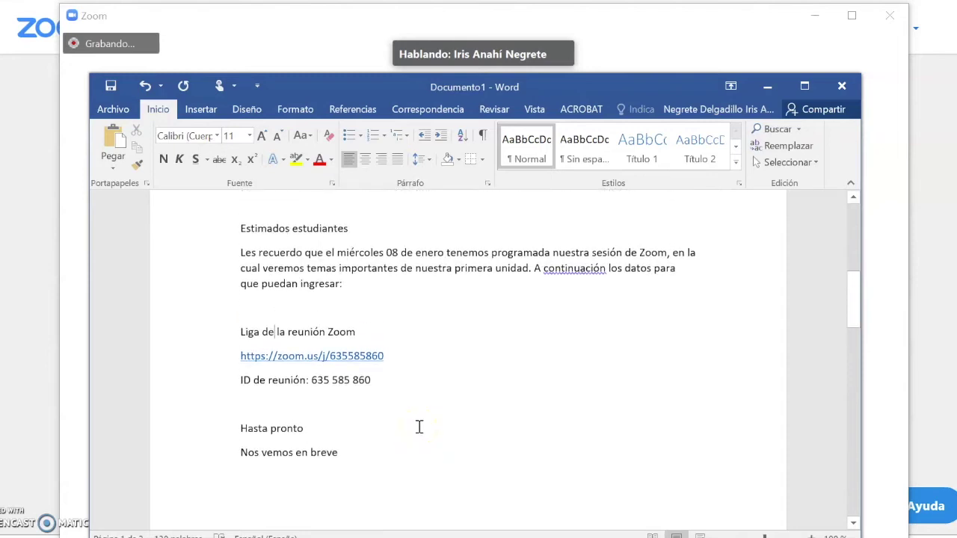
# - Switch back to the Zoom meeting window
pyautogui.click(545, 537)
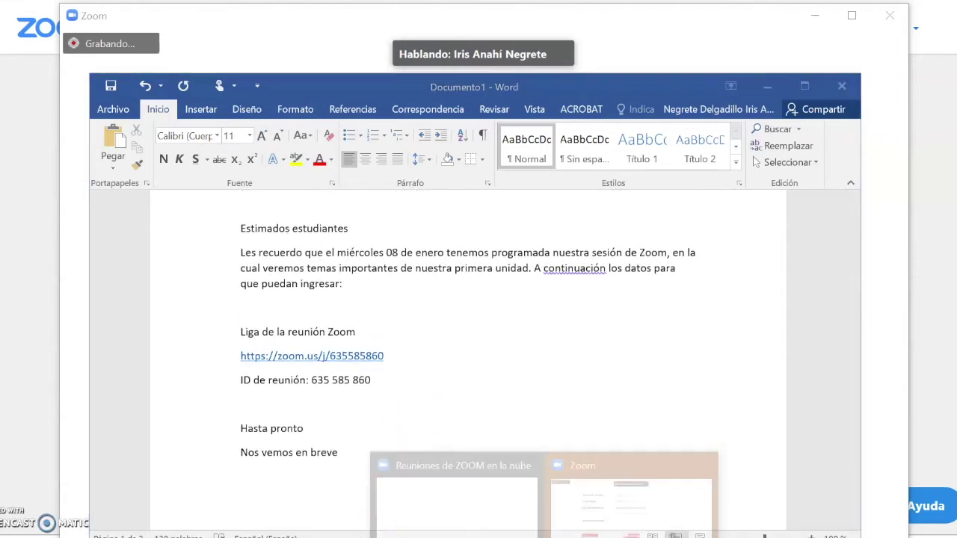
pyautogui.click(605, 509)
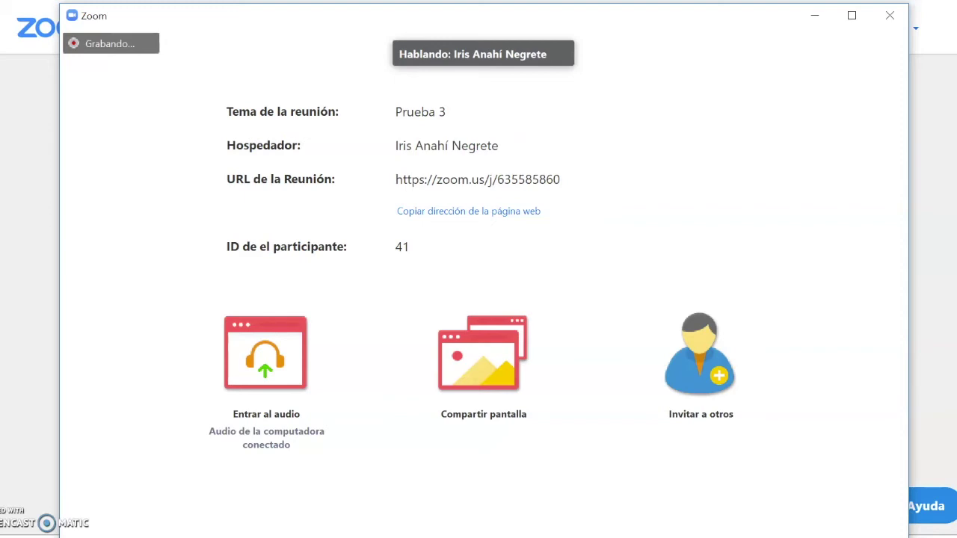
# - Switch to the Word document and copy the complete student message with the meeting joining details
pyautogui.hotkey('alt', 'Tab')
pyautogui.moveTo(367, 441); pyautogui.dragTo(234, 228)
pyautogui.hotkey('ctrl', 'c')
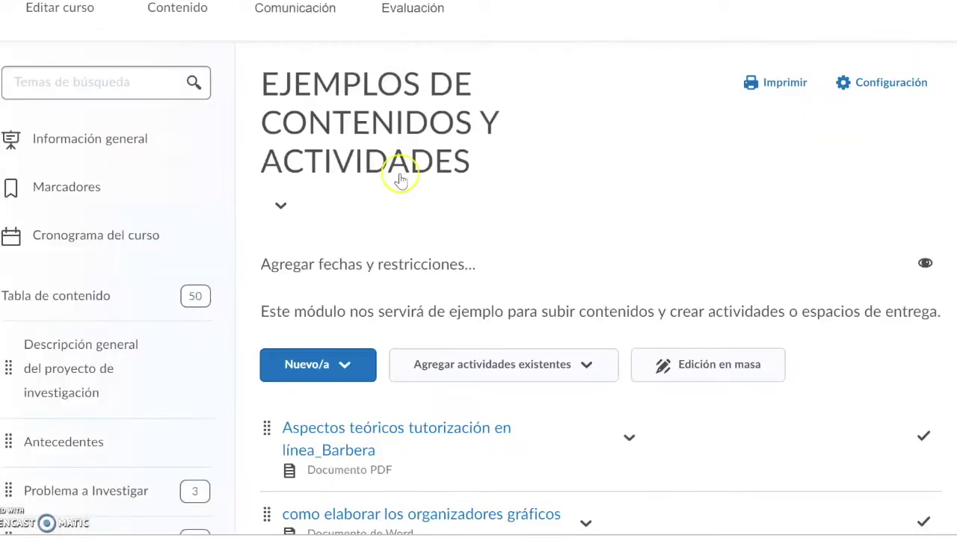
# - Switch to the course site and start a new item in the sandbox course's Noticias tool
pyautogui.scroll(3, 397, 177)
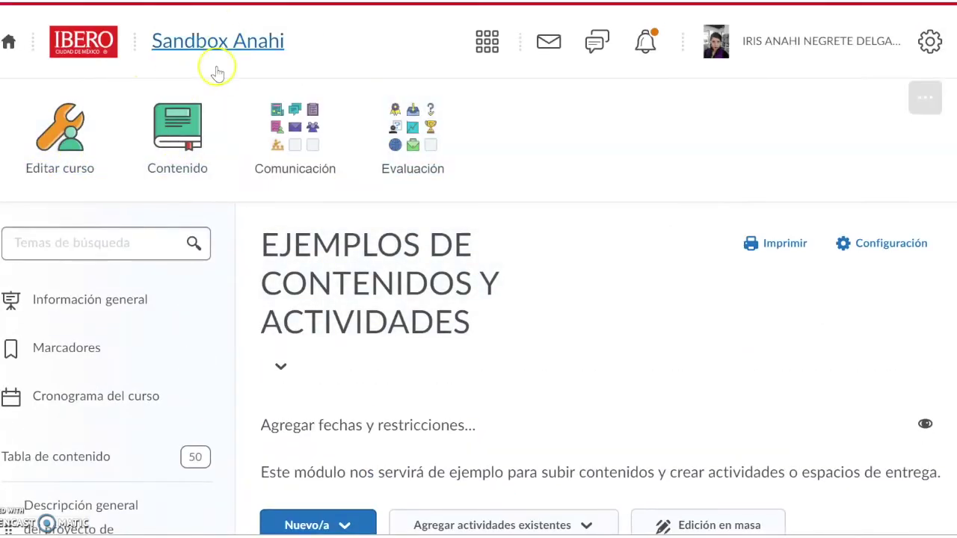
pyautogui.click(284, 176)
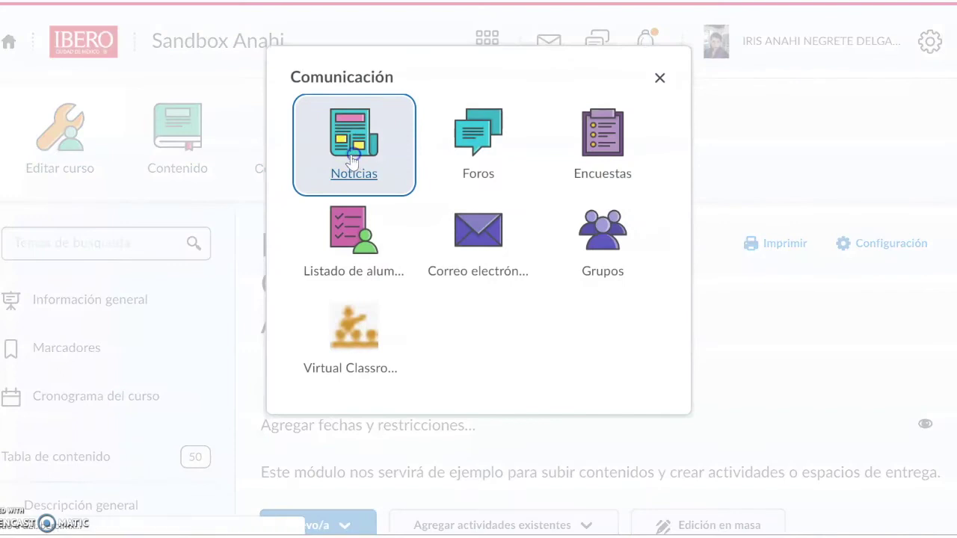
pyautogui.click(353, 163)
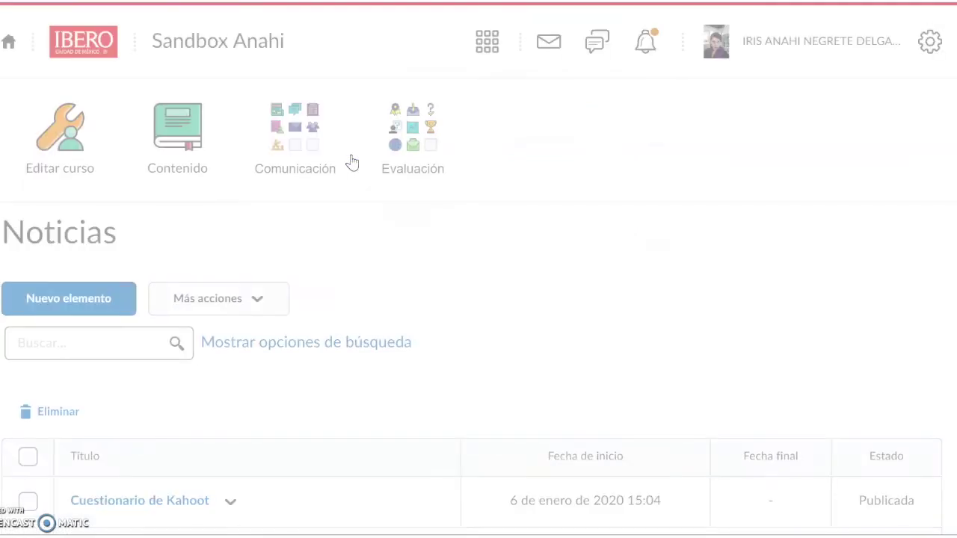
pyautogui.scroll(-2, 385, 314)
pyautogui.click(65, 151)
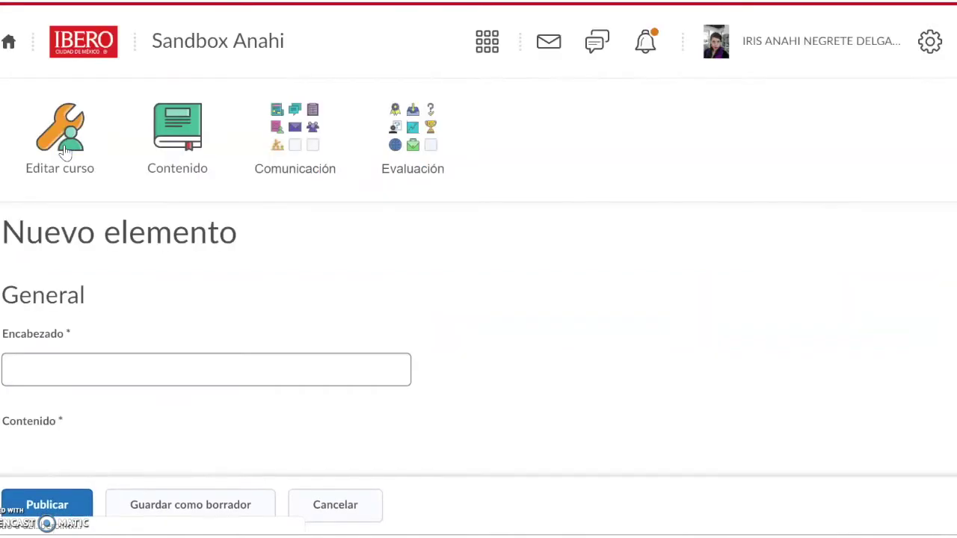
# - Enter "Recordatorio de Clase virtual" as the news item's heading
pyautogui.click(117, 376)
pyautogui.write('REco')
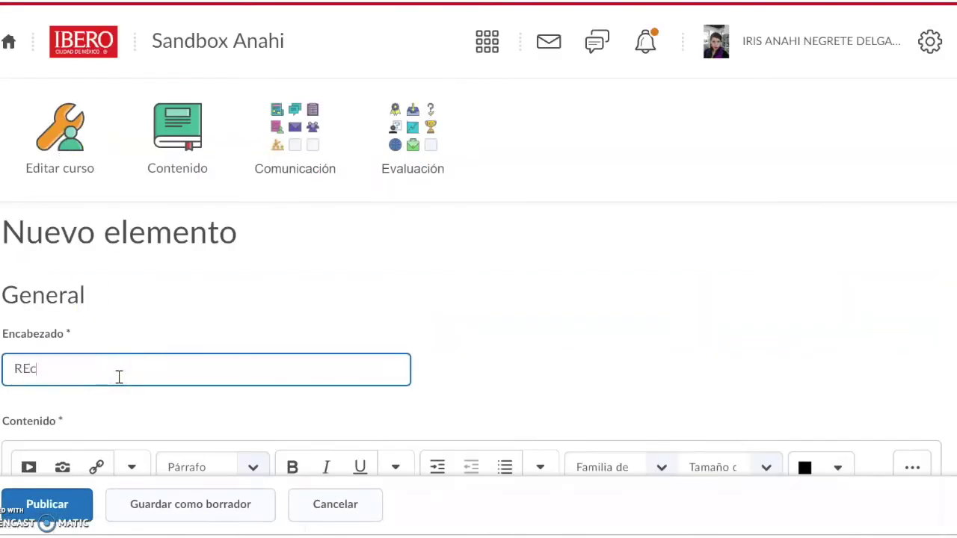
pyautogui.press('BackSpace')
pyautogui.press('BackSpace')
pyautogui.press('BackSpace')
pyautogui.write('ecordatorio de Clase virtual')
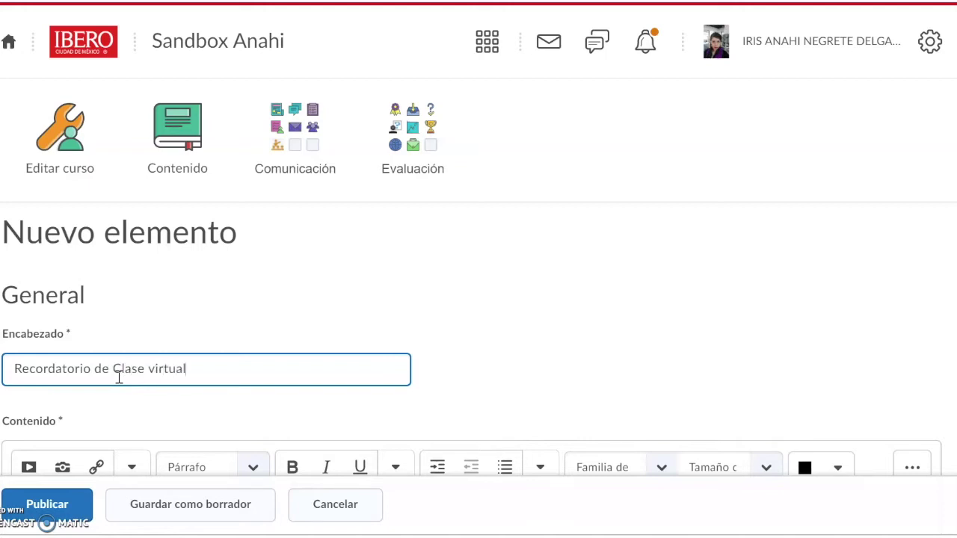
# - Paste the copied student message as the news item's content and publish it
pyautogui.scroll(-3, 117, 374)
pyautogui.click(104, 276)
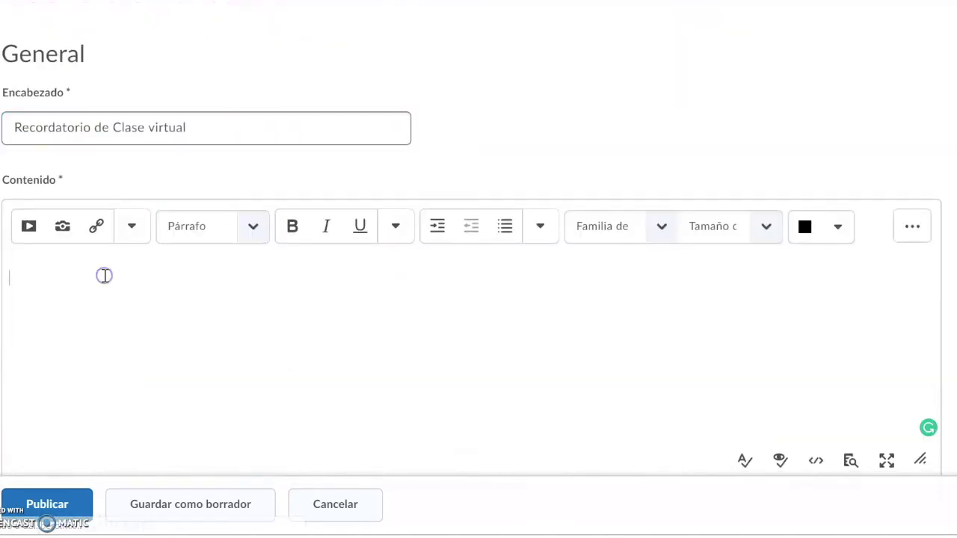
pyautogui.hotkey('ctrl', 'v')
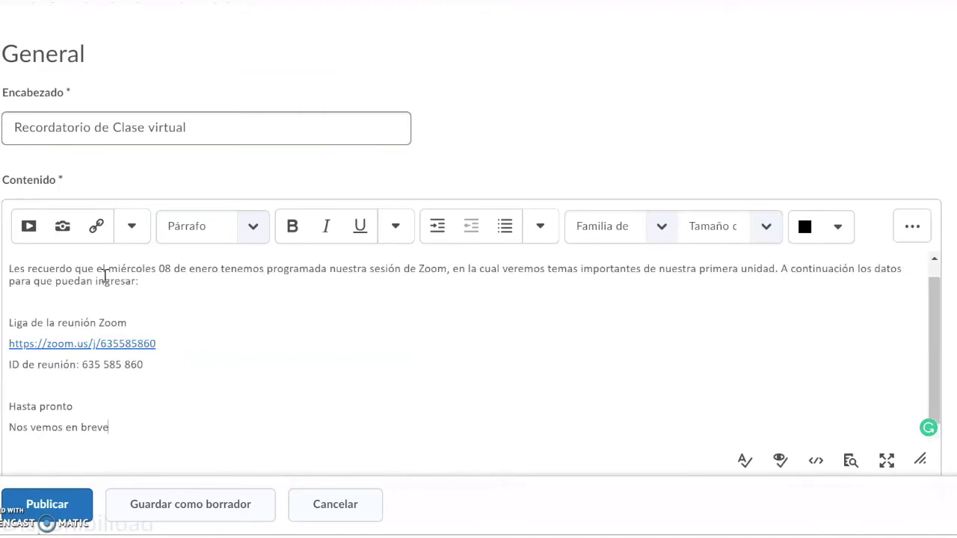
pyautogui.scroll(3, 231, 362)
pyautogui.click(231, 362)
pyautogui.scroll(-1, 225, 362)
pyautogui.click(45, 506)
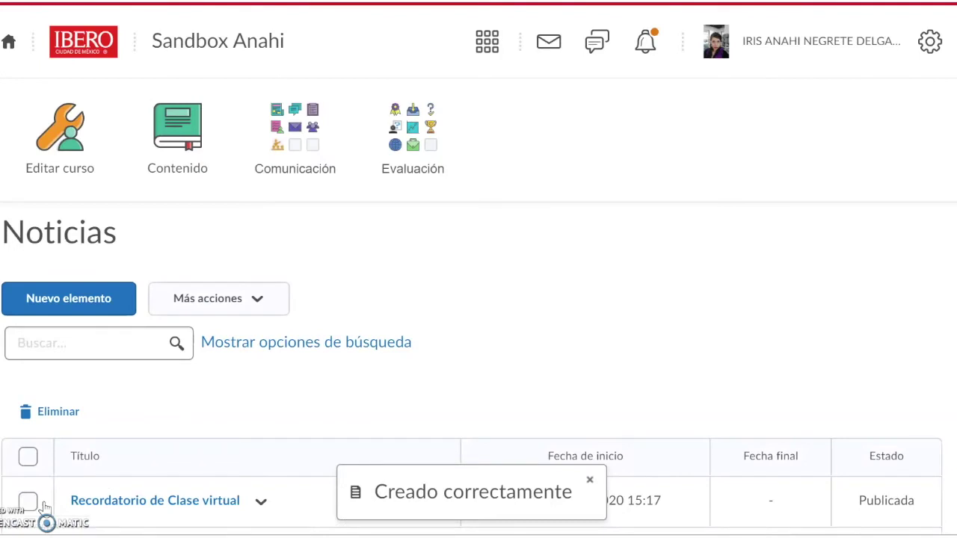
# - Open the course home page and review the published reminder in the Noticias section
pyautogui.click(179, 114)
pyautogui.click(241, 40)
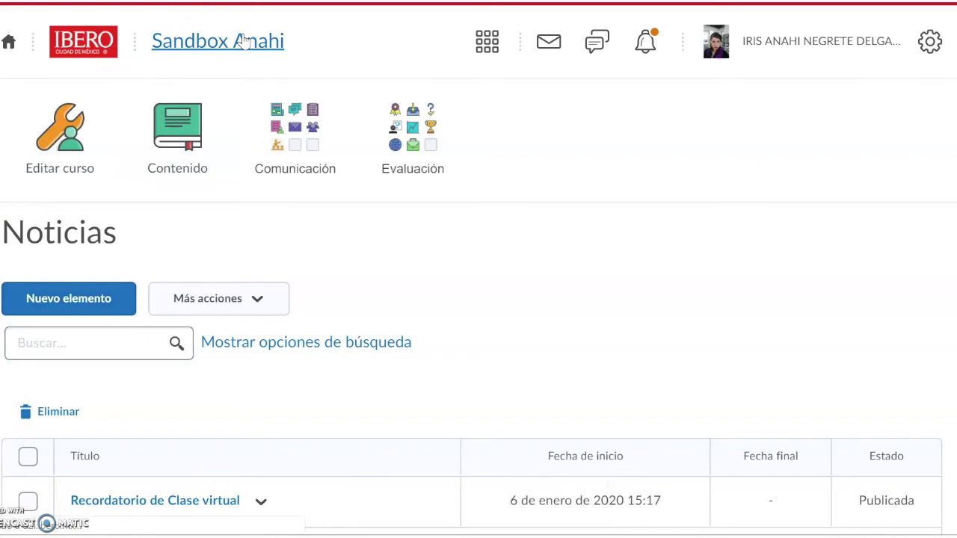
pyautogui.scroll(-2, 359, 254)
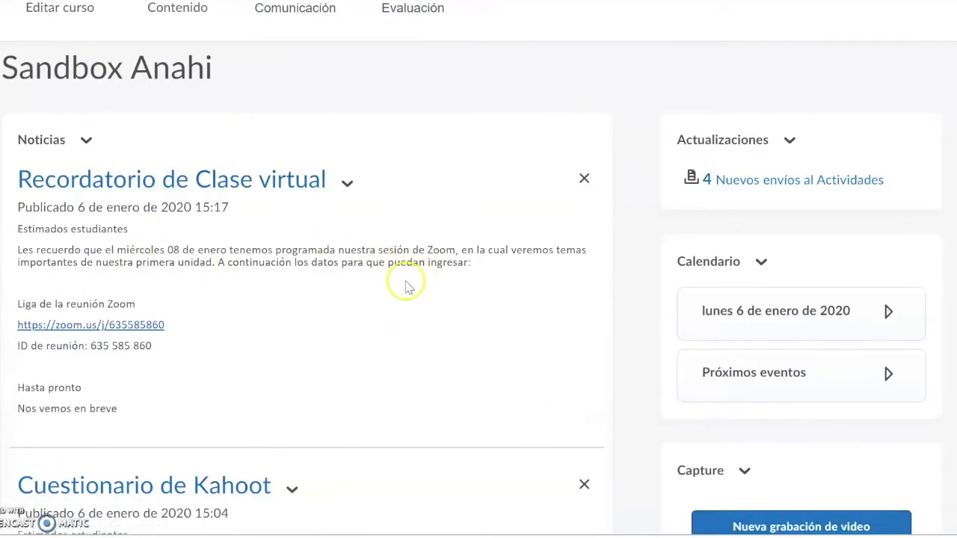
pyautogui.scroll(-3, 406, 281)
pyautogui.scroll(3, 408, 277)
# - Switch back to the Zoom meeting and try to share the entire screen (Pantalla)
pyautogui.click(632, 501)
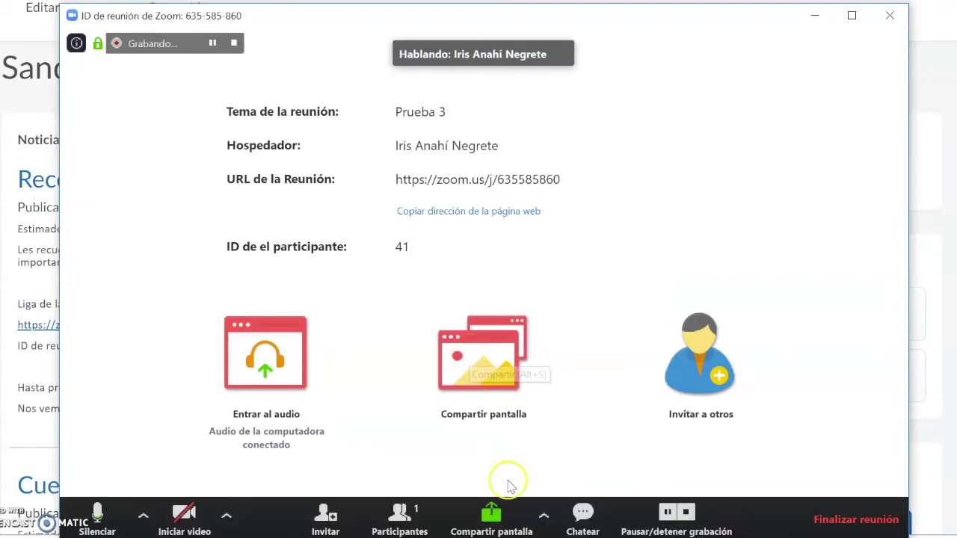
pyautogui.click(497, 516)
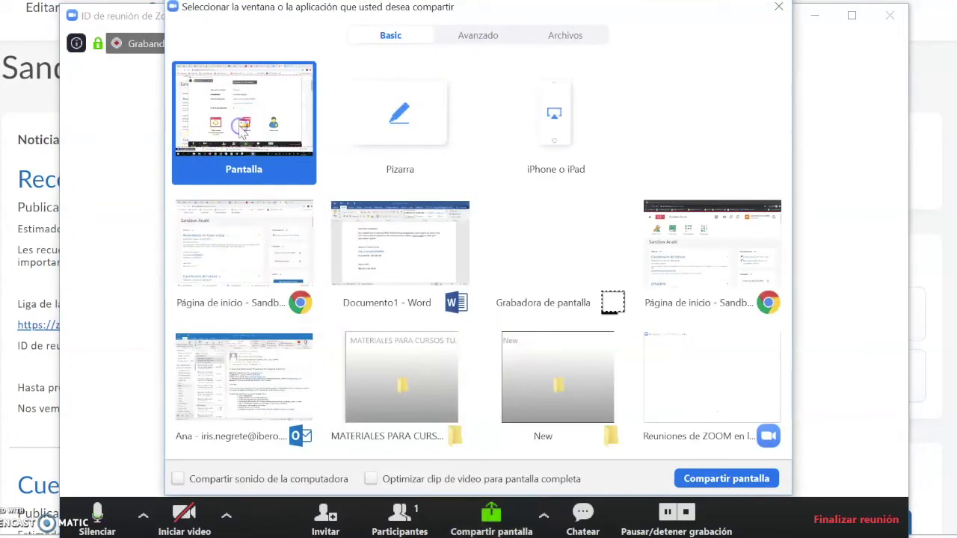
pyautogui.click(724, 478)
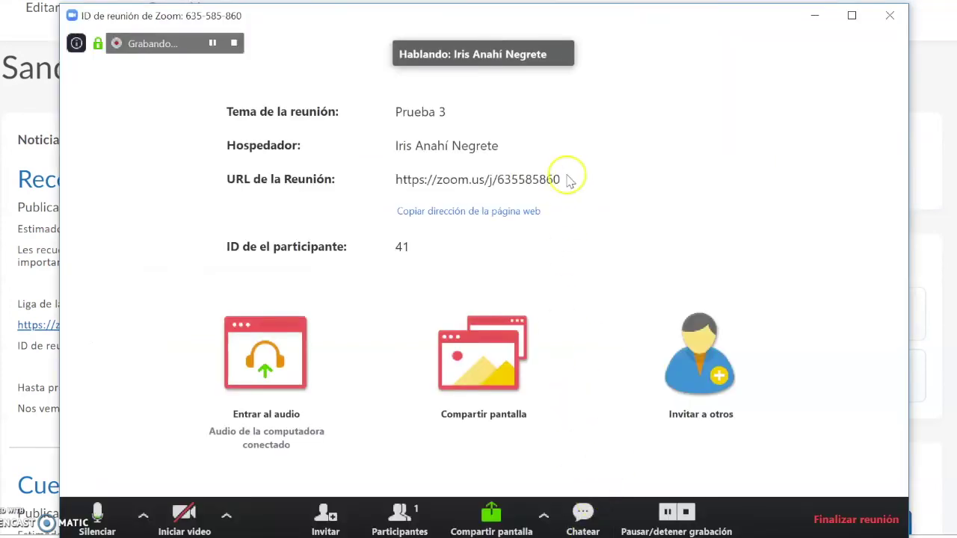
# - Mute the microphone in the Zoom meeting and choose to continue without audio
pyautogui.click(582, 523)
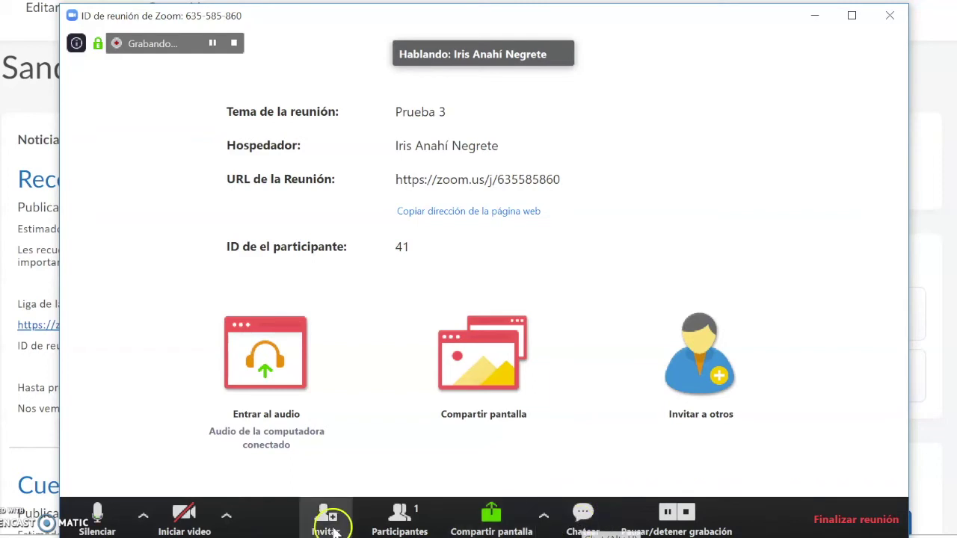
pyautogui.click(100, 517)
pyautogui.click(262, 433)
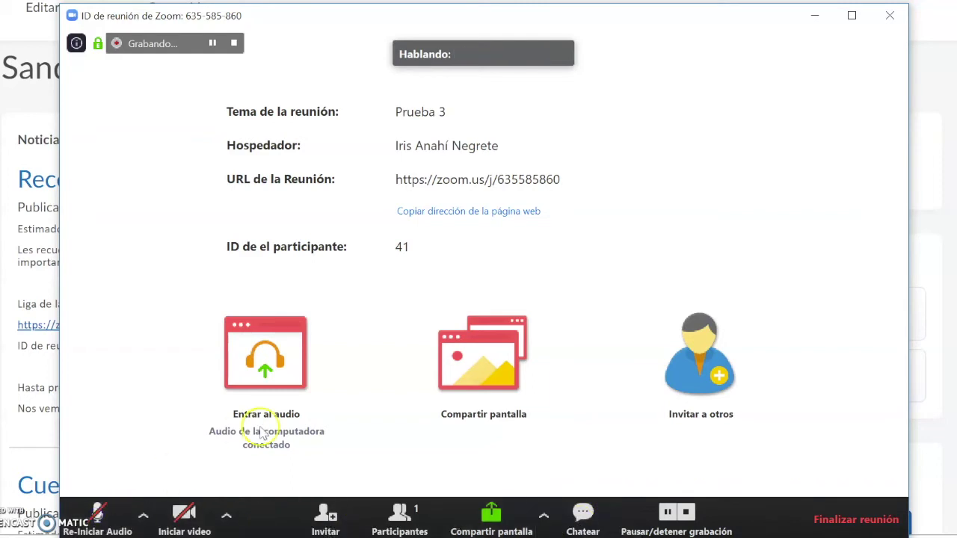
pyautogui.click(704, 216)
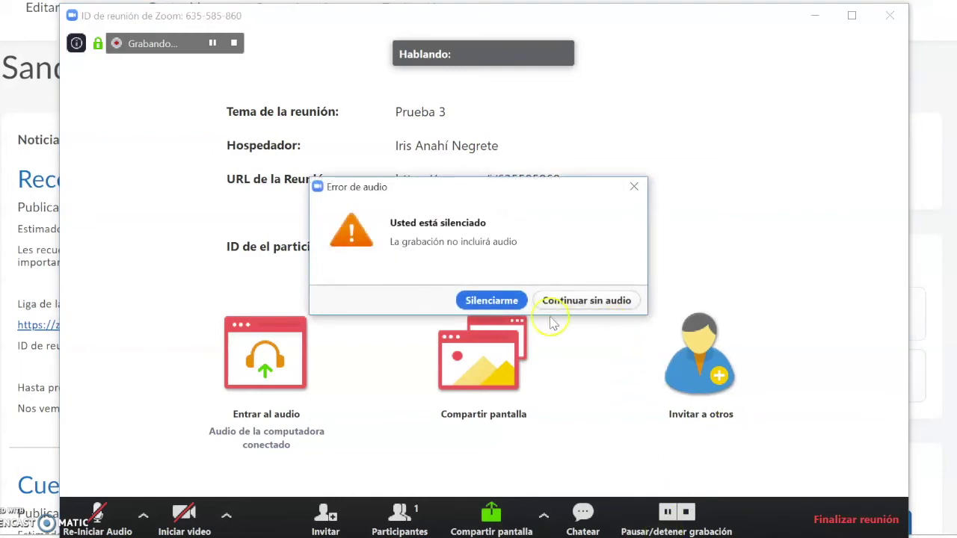
pyautogui.click(585, 302)
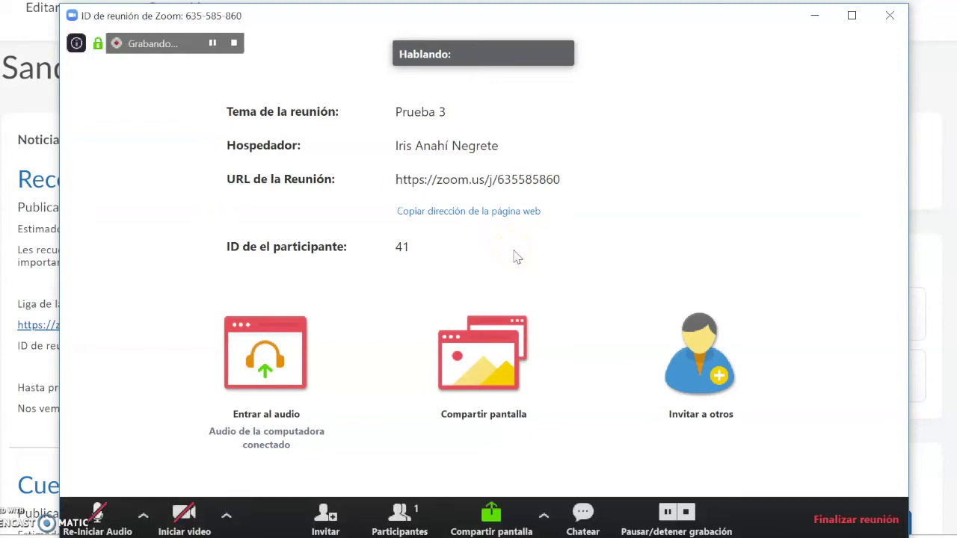
# - End the Zoom meeting and save its recording files in the Escritorio folder
pyautogui.click(819, 519)
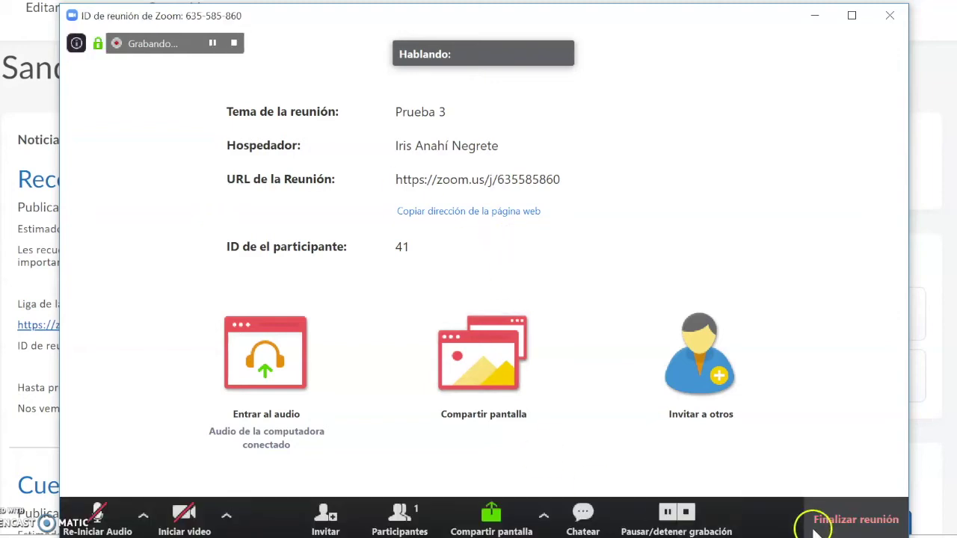
pyautogui.click(476, 314)
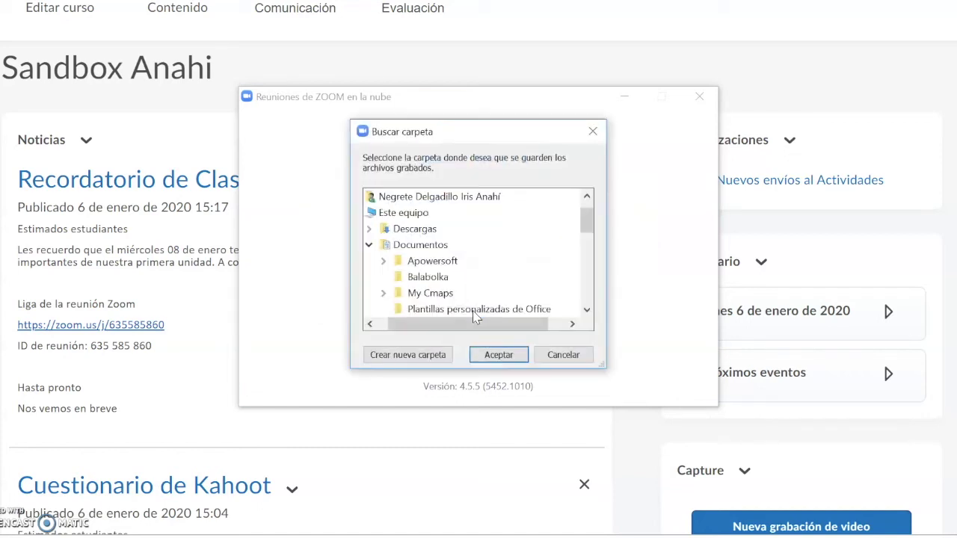
pyautogui.scroll(1, 481, 247)
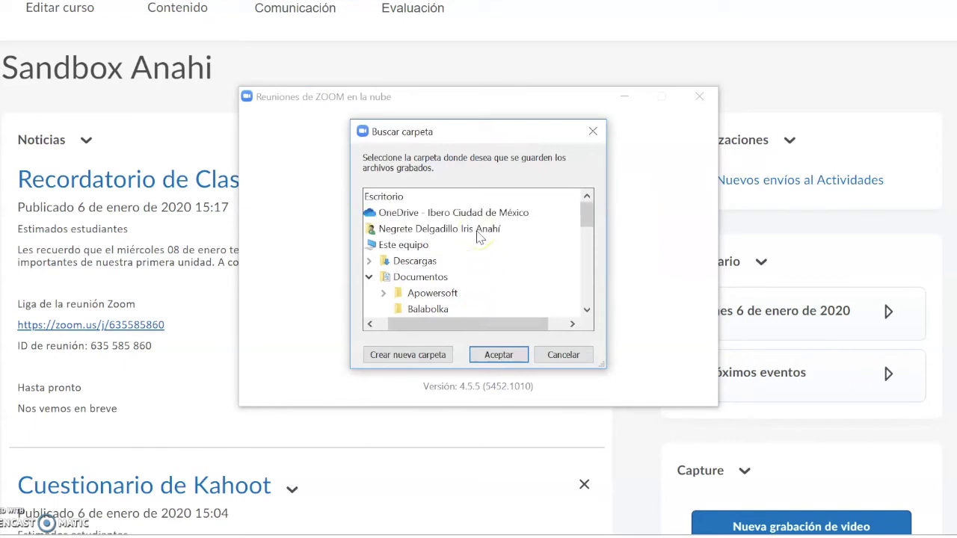
pyautogui.click(461, 196)
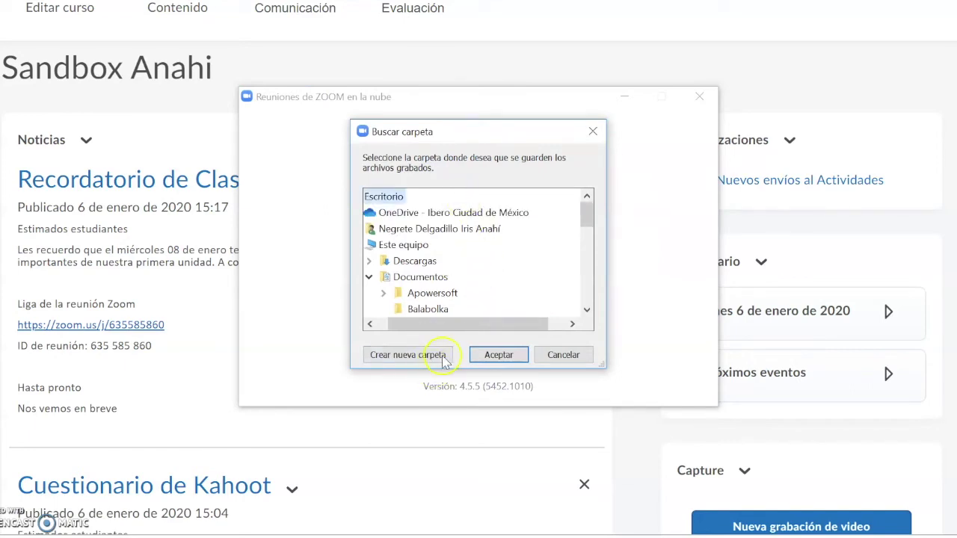
pyautogui.click(499, 356)
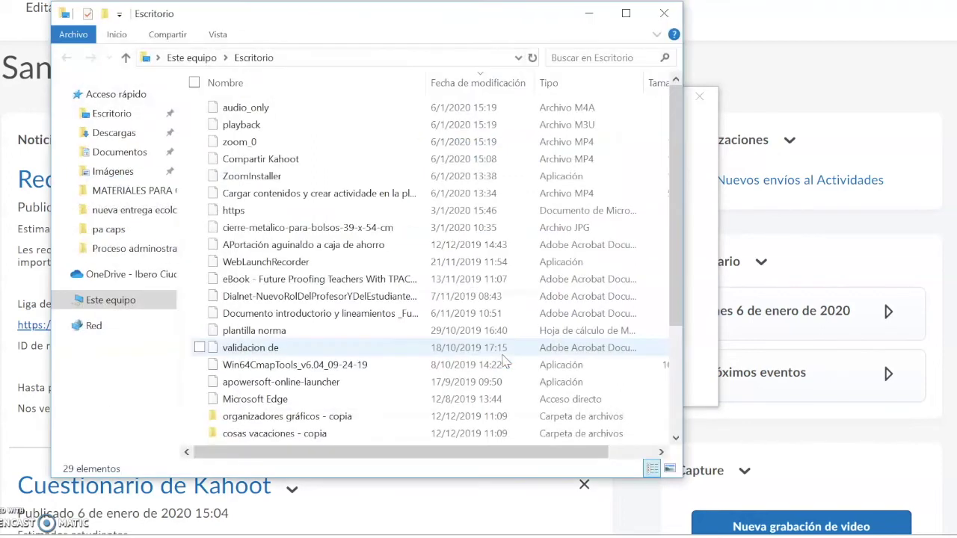
# - Open the zoom_0 video from the Escritorio folder to check the recording, and close the folder and Zoom windows
pyautogui.scroll(-3, 342, 254)
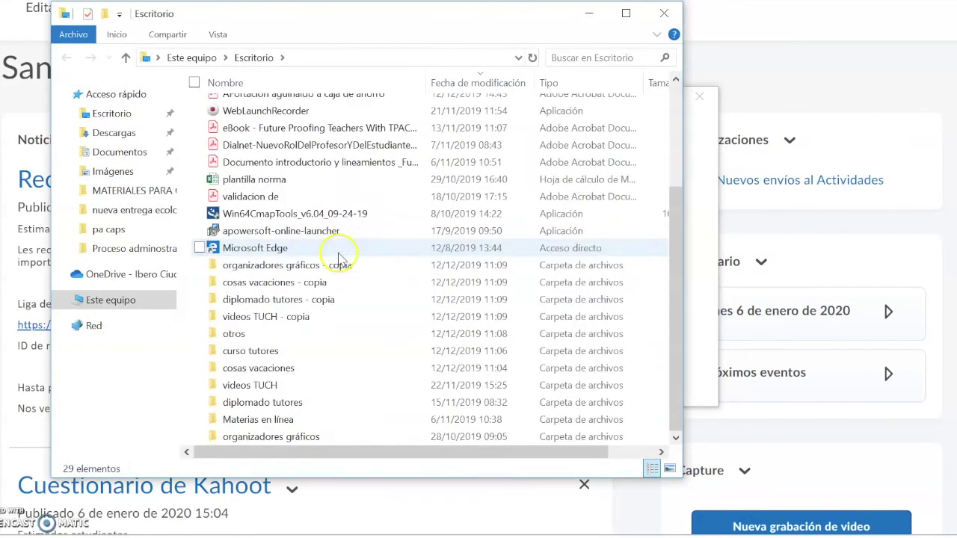
pyautogui.scroll(3, 413, 308)
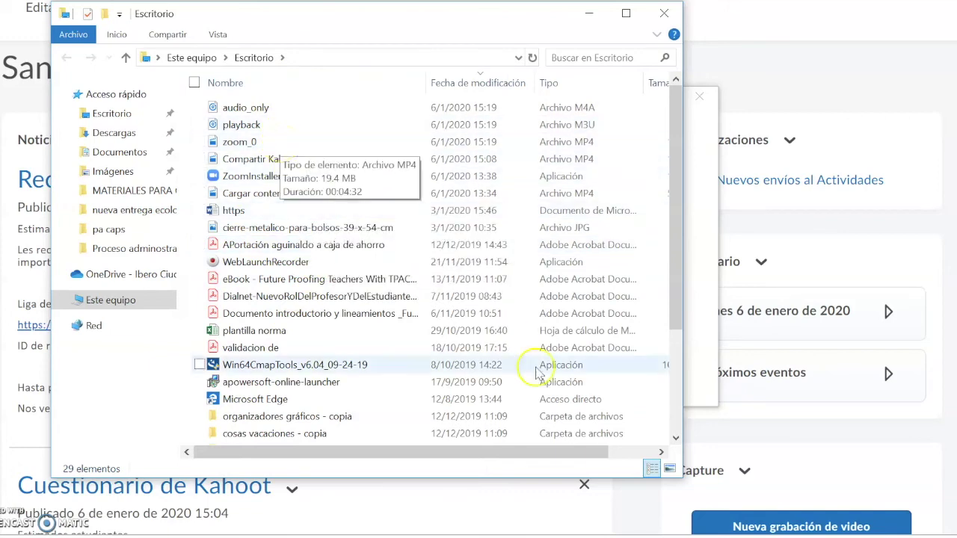
pyautogui.doubleClick(291, 142)
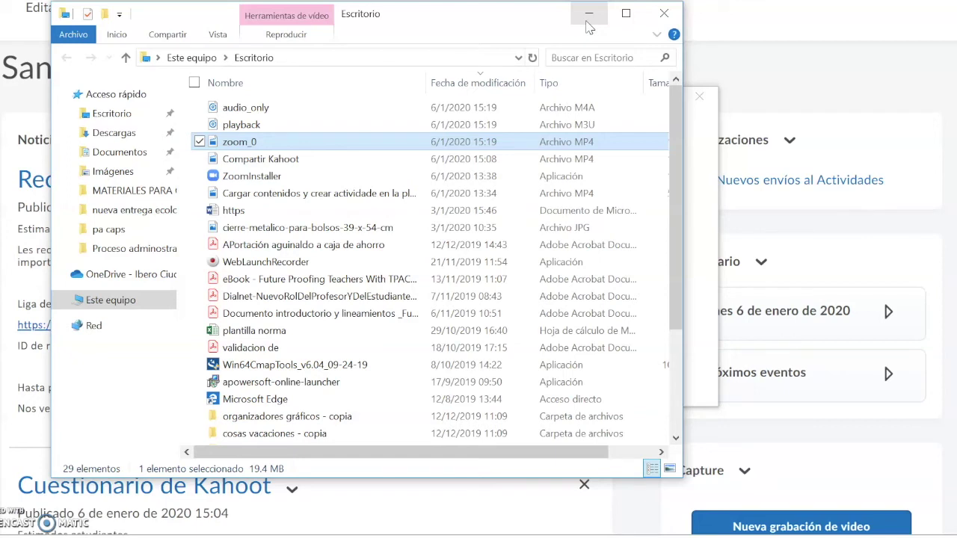
pyautogui.click(656, 21)
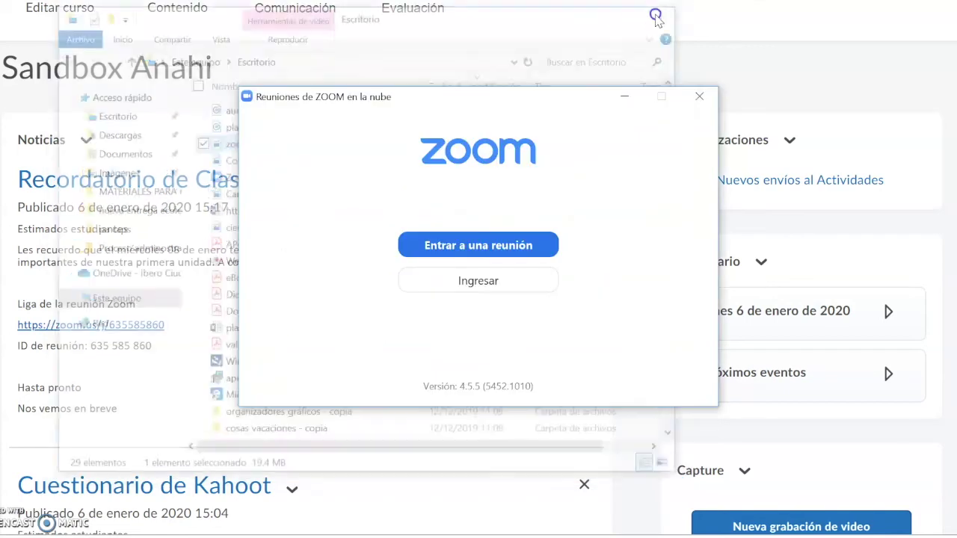
pyautogui.click(700, 97)
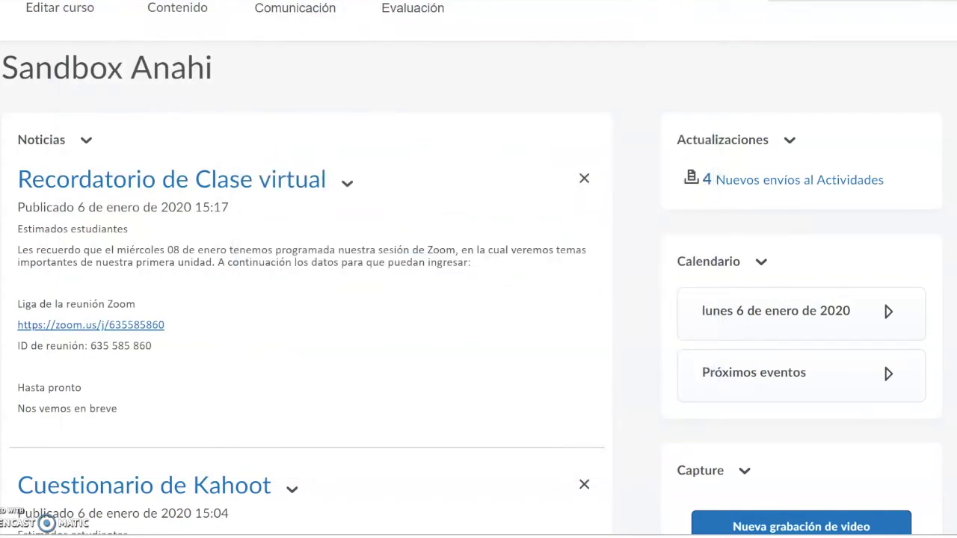
# - Return to the course site and open the course's Noticias list
pyautogui.hotkey('ctrl', 'w')
pyautogui.scroll(3, 217, 295)
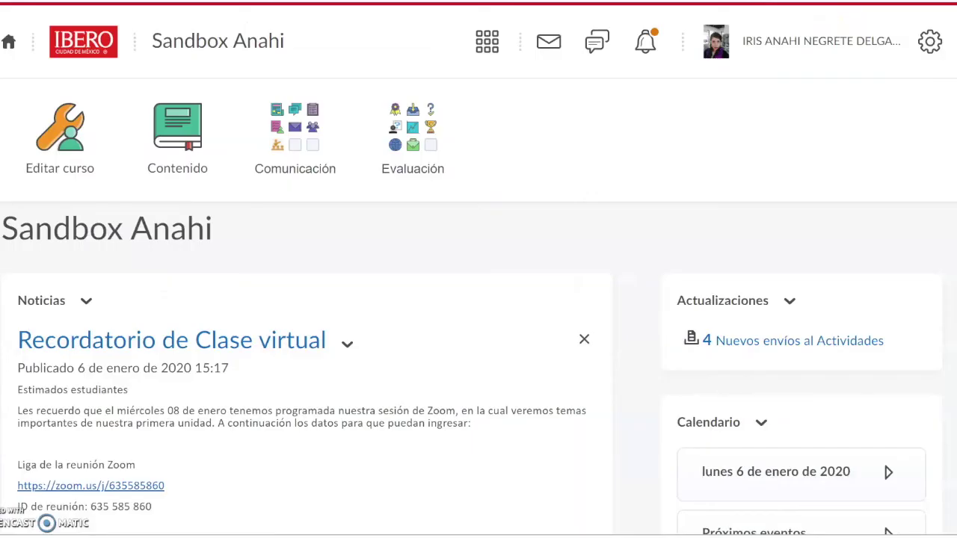
pyautogui.scroll(-2, 209, 331)
pyautogui.scroll(2, 210, 332)
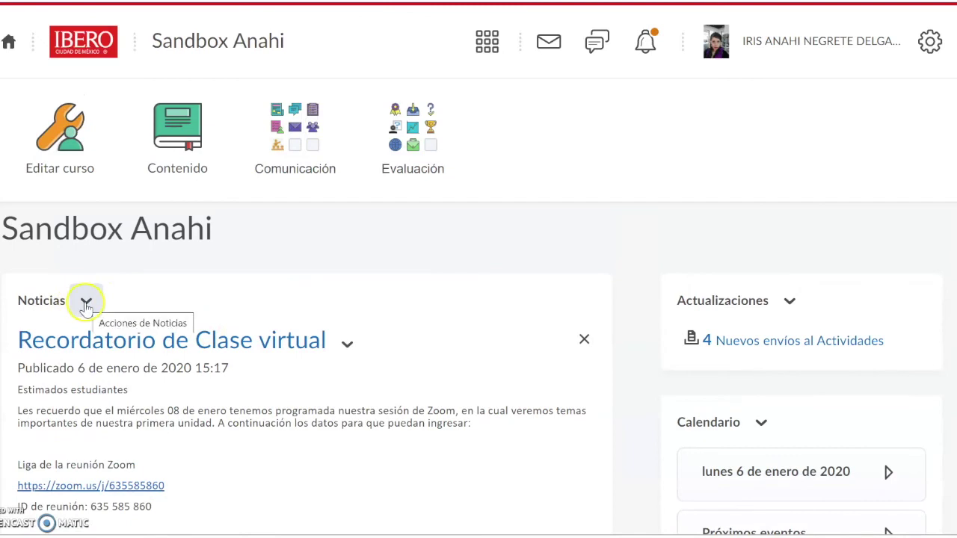
pyautogui.click(260, 174)
pyautogui.click(344, 173)
# - Create a new news item with the heading "Liga de la clase virtual"
pyautogui.click(140, 342)
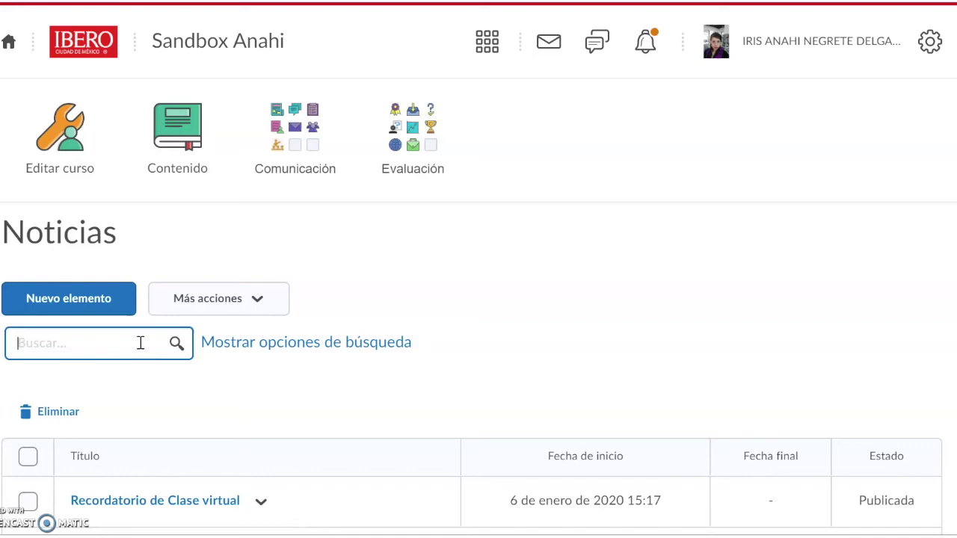
pyautogui.write('Liga de la clase virtual')
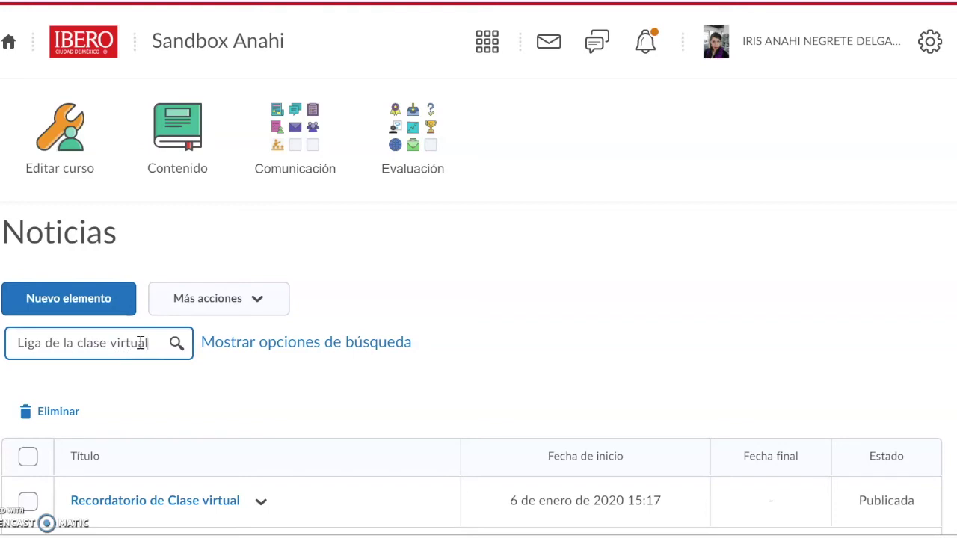
pyautogui.click(97, 302)
pyautogui.click(113, 359)
pyautogui.write('Liga de la clase virtual')
# - Write "A continuacion la grabación de nuestra primera clase:" as the news item's content, followed by a new line
pyautogui.scroll(-3, 116, 371)
pyautogui.click(113, 305)
pyautogui.write('A continuación la grabación')
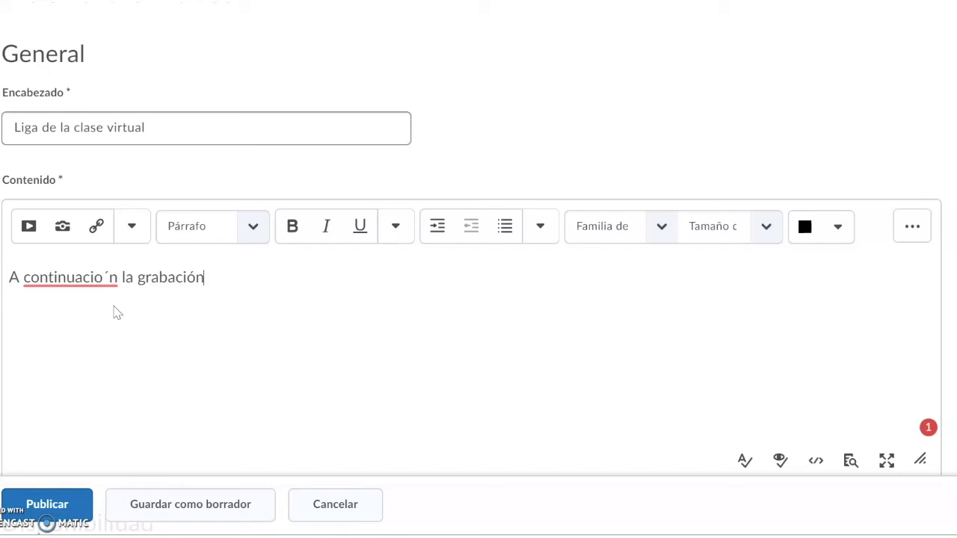
pyautogui.click(110, 279)
pyautogui.press('BackSpace')
pyautogui.click(226, 278)
pyautogui.write('de nuestra primera clase:')
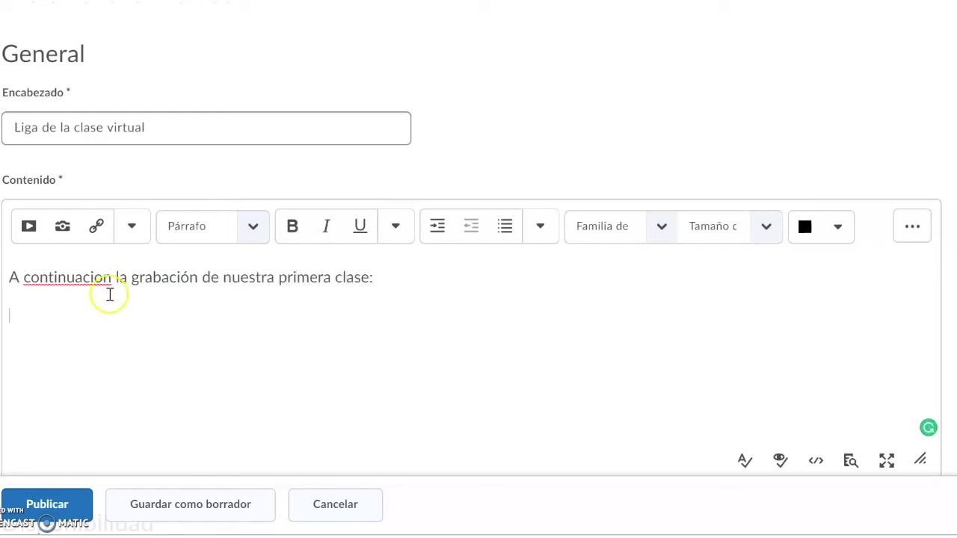
# - Start inserting an object from YouTube below the text in the news item's content
pyautogui.press('Return')
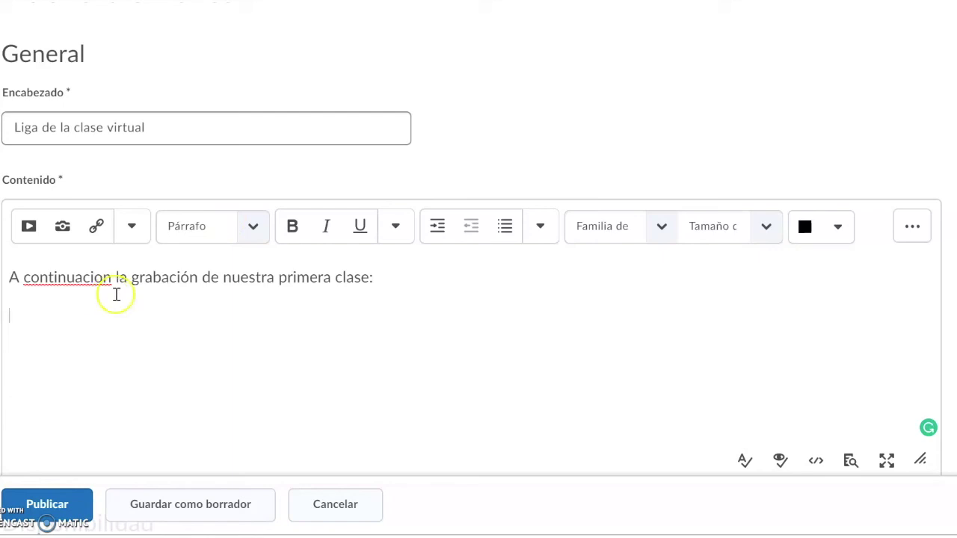
pyautogui.click(28, 232)
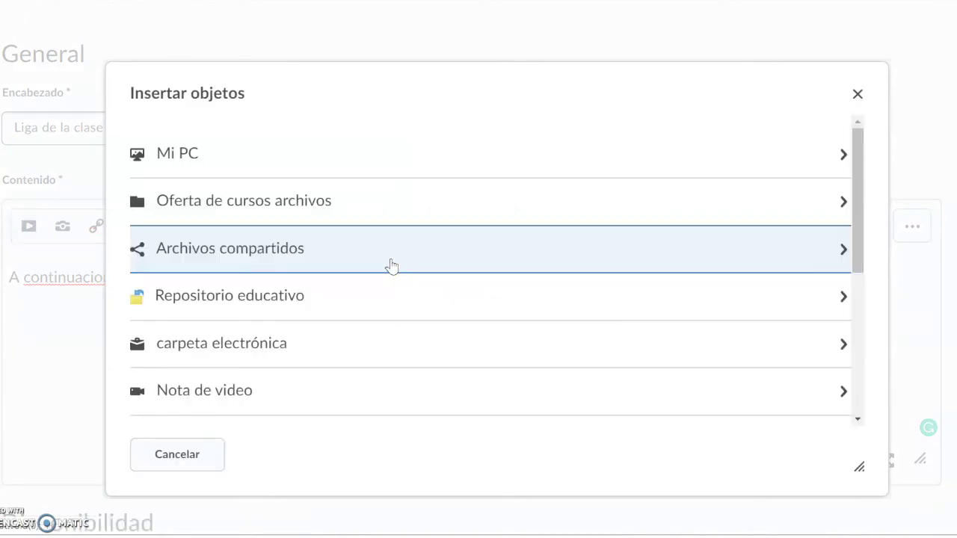
pyautogui.scroll(-2, 390, 269)
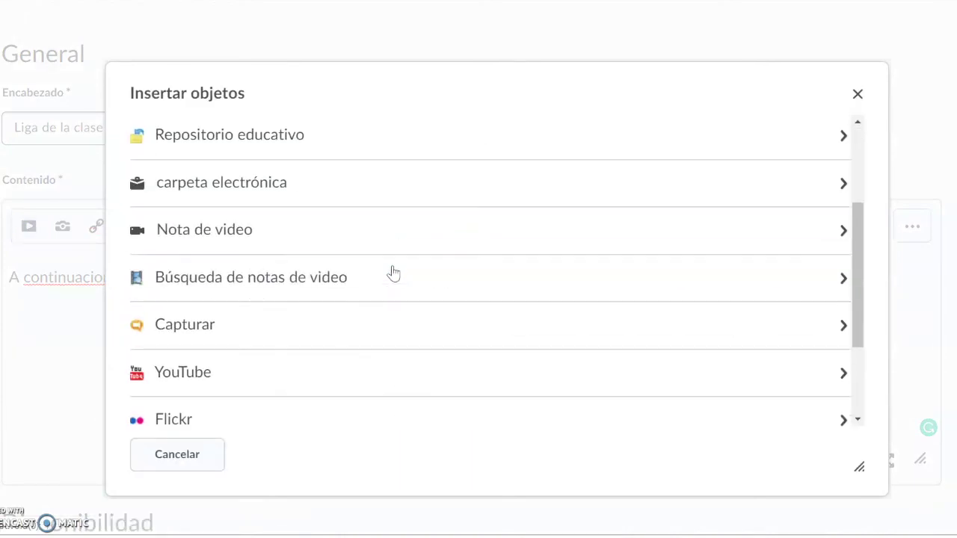
pyautogui.click(231, 387)
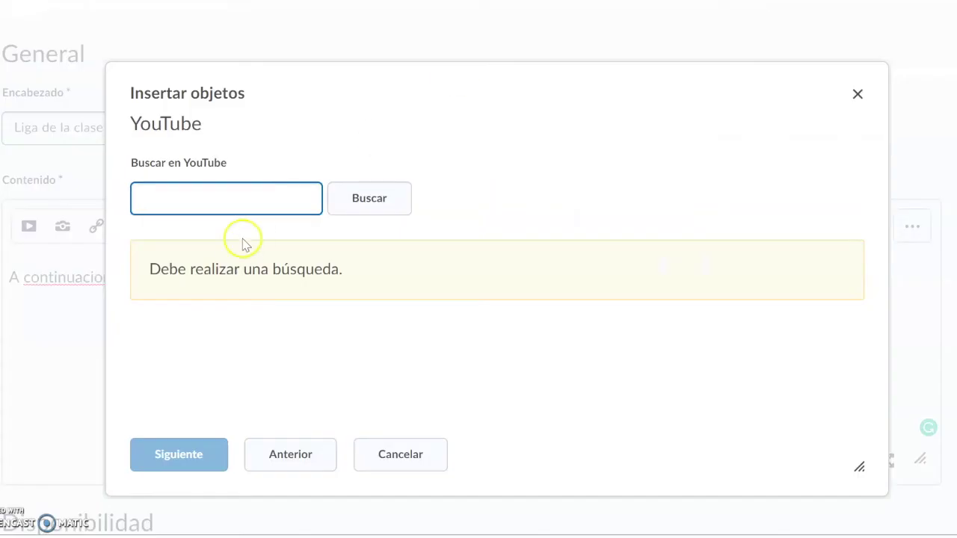
# - Try to find the video by searching YouTube for the copied playlist link, and clear the search text
pyautogui.hotkey('ctrl', 'v')
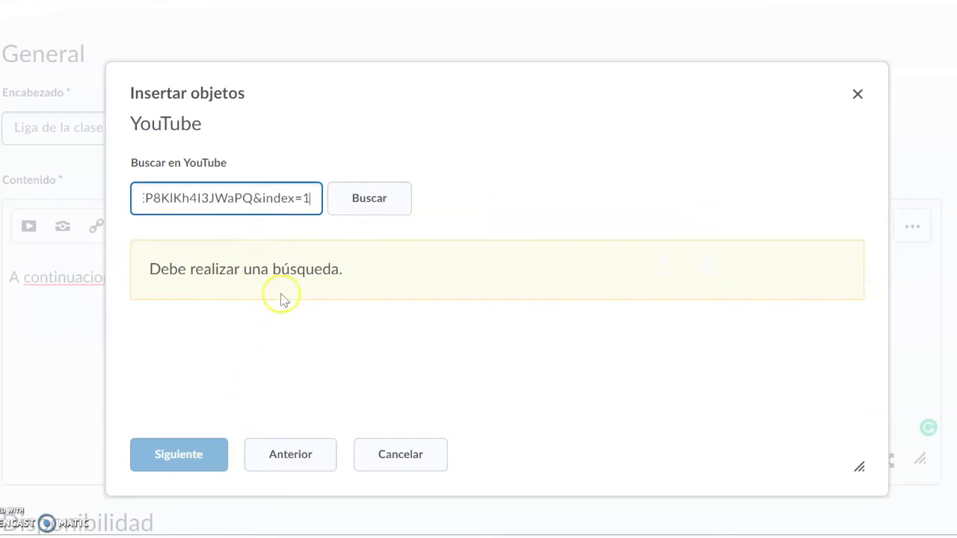
pyautogui.click(371, 200)
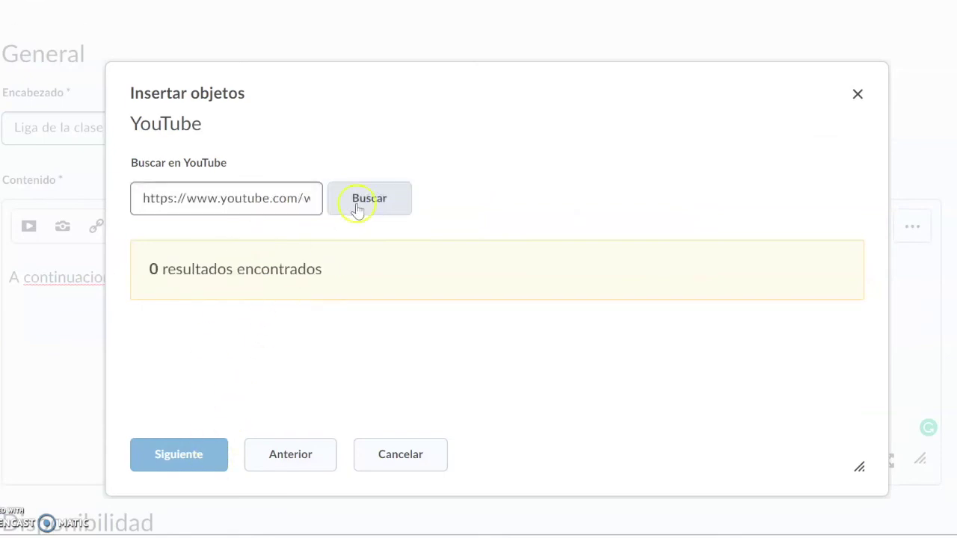
pyautogui.click(152, 202)
pyautogui.moveTo(141, 192); pyautogui.dragTo(408, 194)
pyautogui.press('BackSpace')
# - Switch to YouTube and copy the link of "Frente frío 26 hará descender temperaturas" from the home page's Noticias destacadas
pyautogui.hotkey('ctrl', 'Tab')
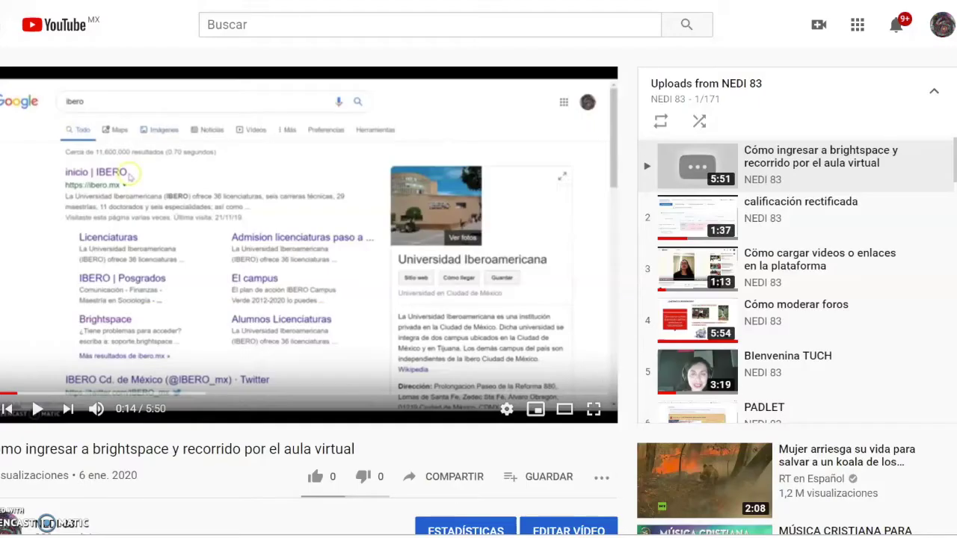
pyautogui.click(52, 33)
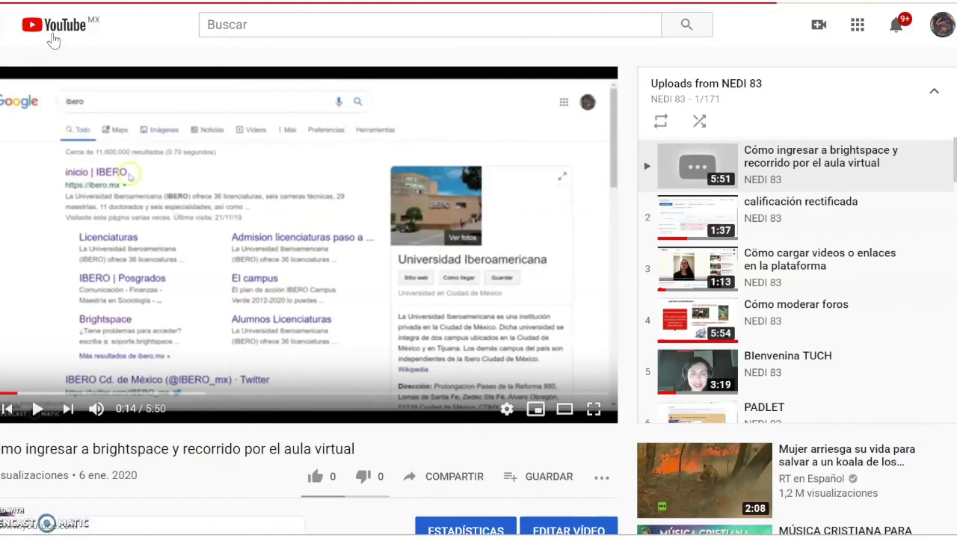
pyautogui.scroll(-5, 267, 231)
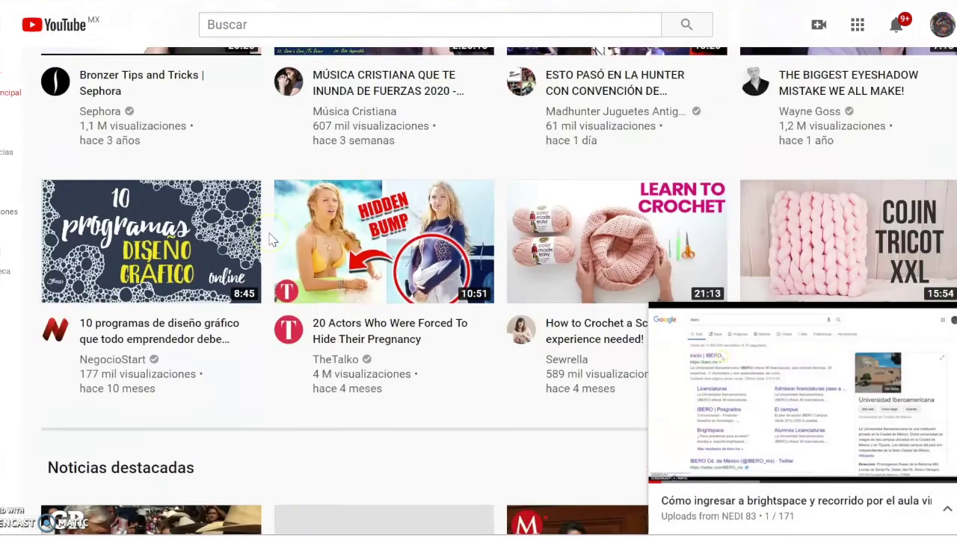
pyautogui.scroll(-4, 272, 239)
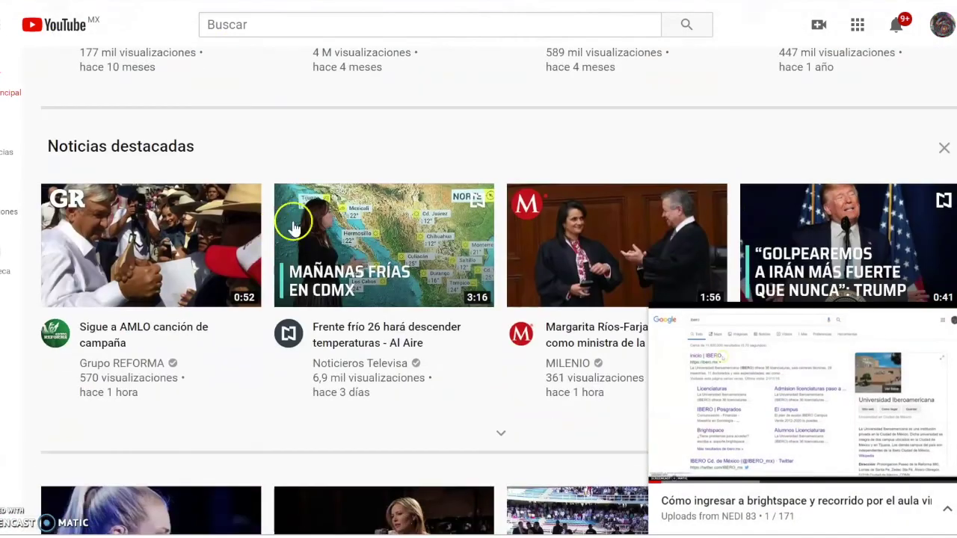
pyautogui.click(341, 253)
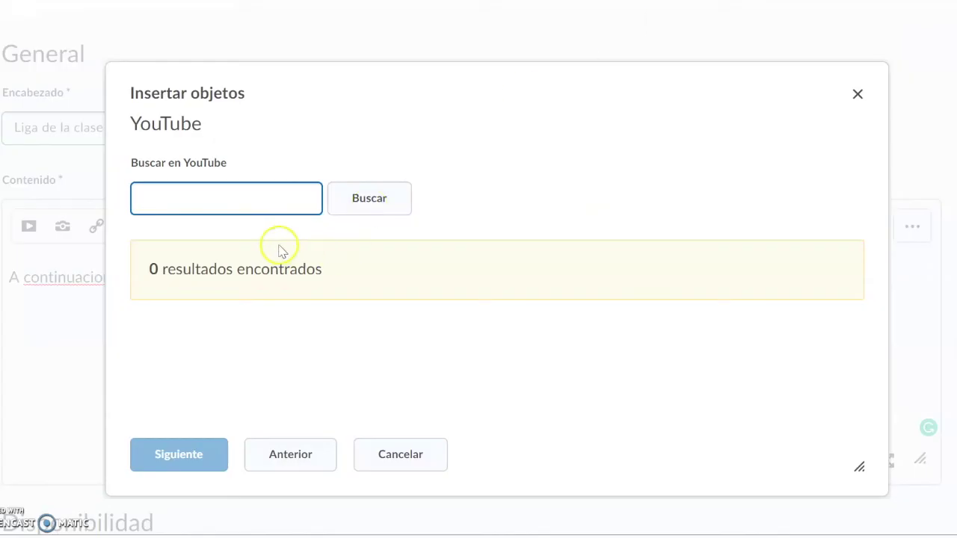
# - Search for the copied YouTube link and insert the "Frente frío 26 hará descender temperaturas - Al Aire" video into the news content
pyautogui.hotkey('ctrl', 'v')
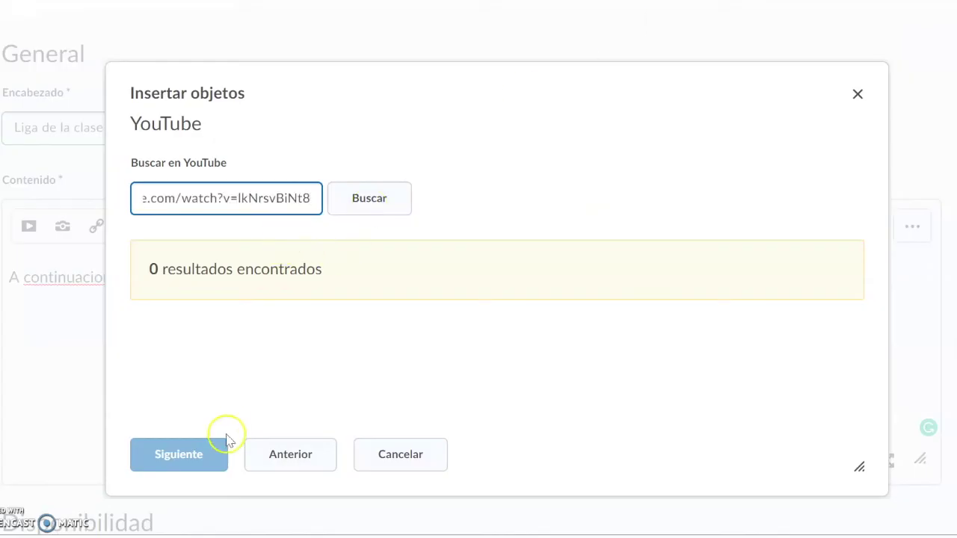
pyautogui.click(380, 213)
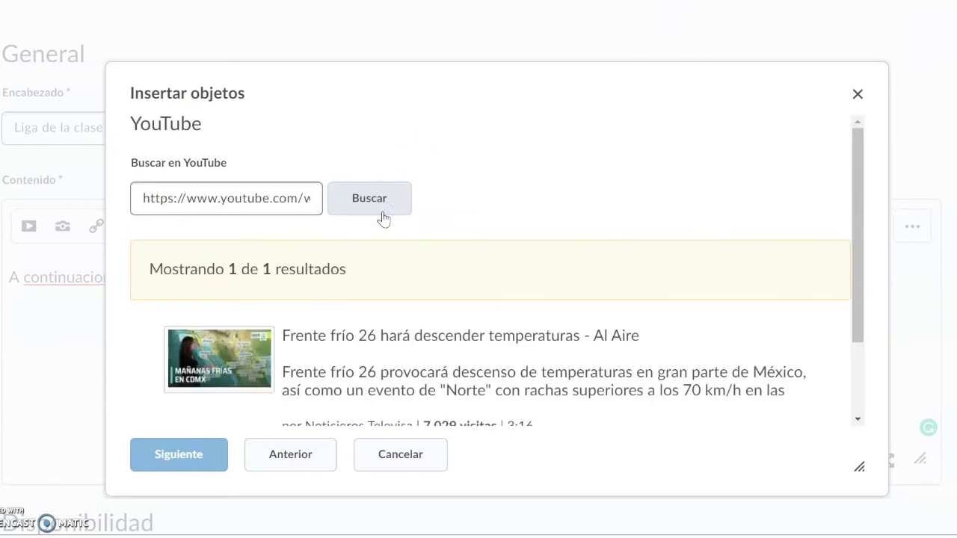
pyautogui.click(246, 374)
pyautogui.click(192, 458)
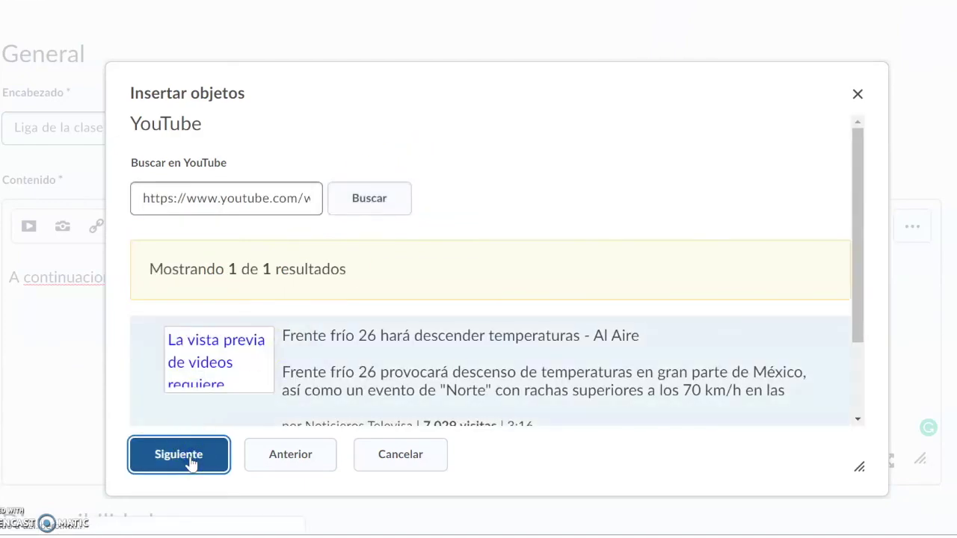
pyautogui.click(202, 456)
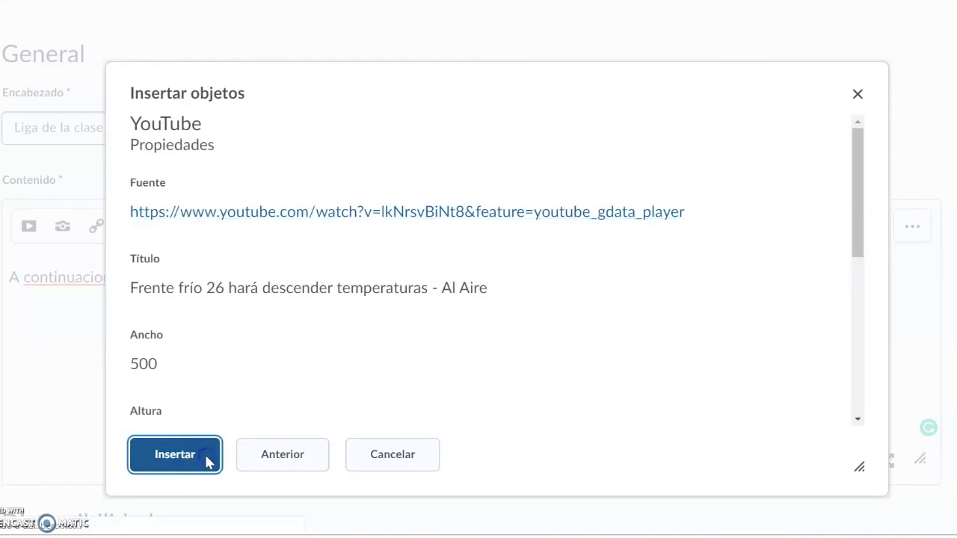
# - Publish the "Liga de la clase virtual" news item and look over the Noticias list
pyautogui.scroll(-3, 134, 463)
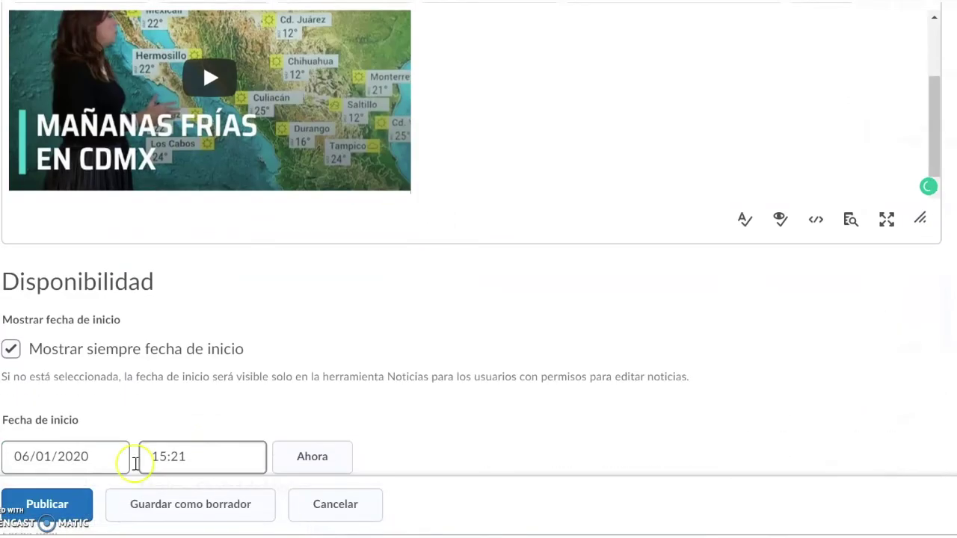
pyautogui.click(57, 513)
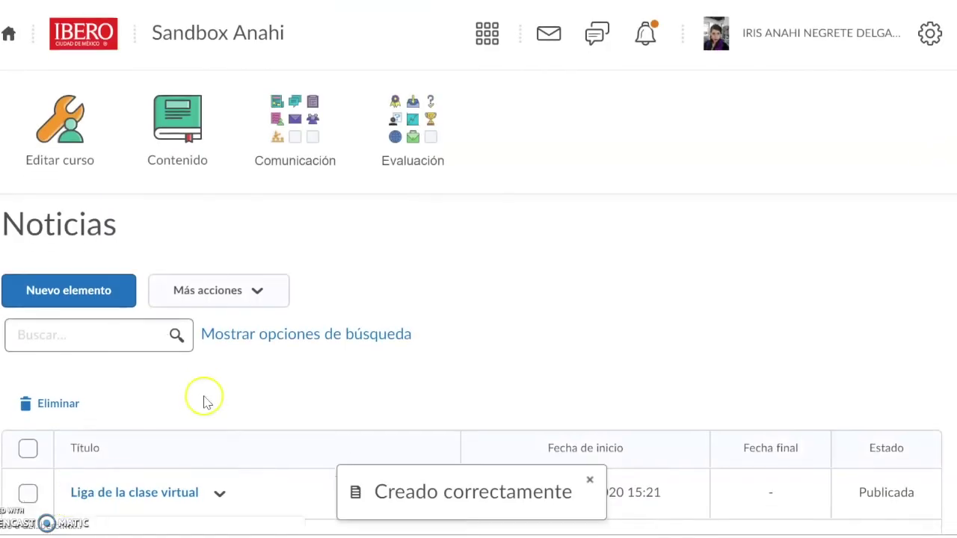
pyautogui.scroll(-6, 205, 399)
pyautogui.scroll(6, 414, 455)
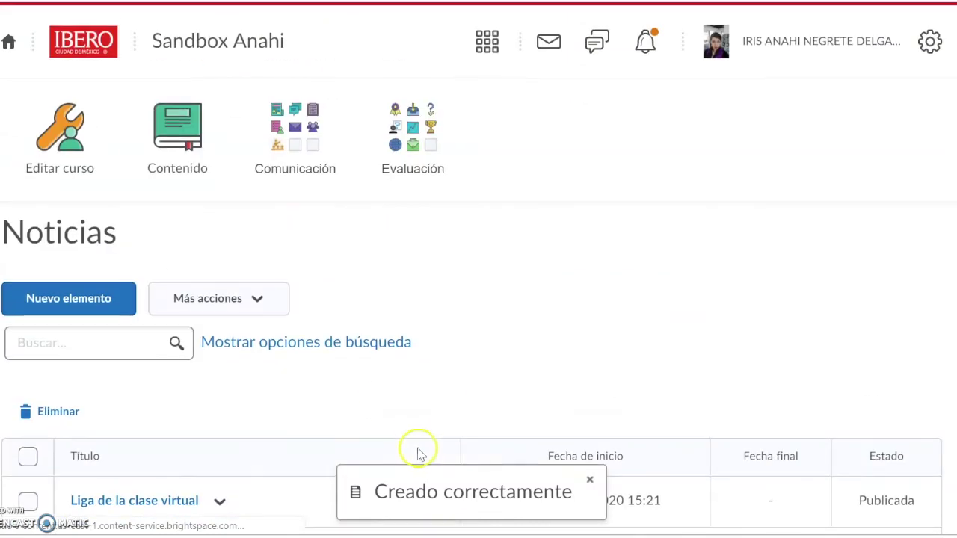
# - Open the course's Contenido and add a module named "Video clases" at the end of the table of contents
pyautogui.click(189, 172)
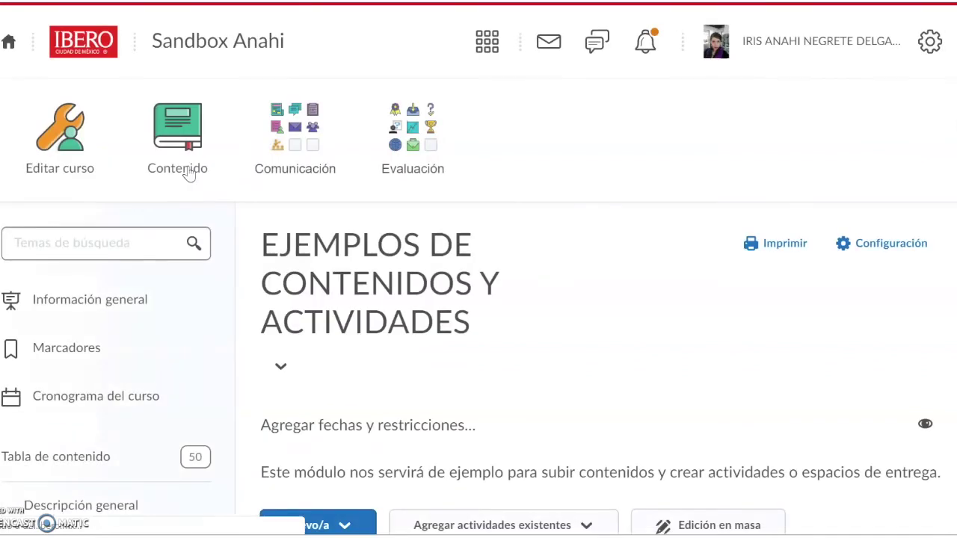
pyautogui.scroll(-10, 229, 284)
pyautogui.scroll(-1, 232, 283)
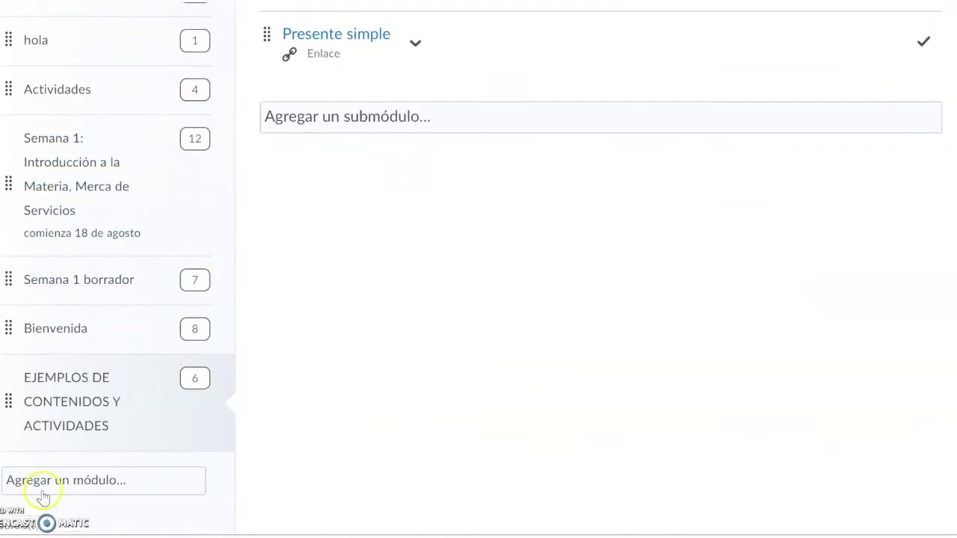
pyautogui.click(65, 483)
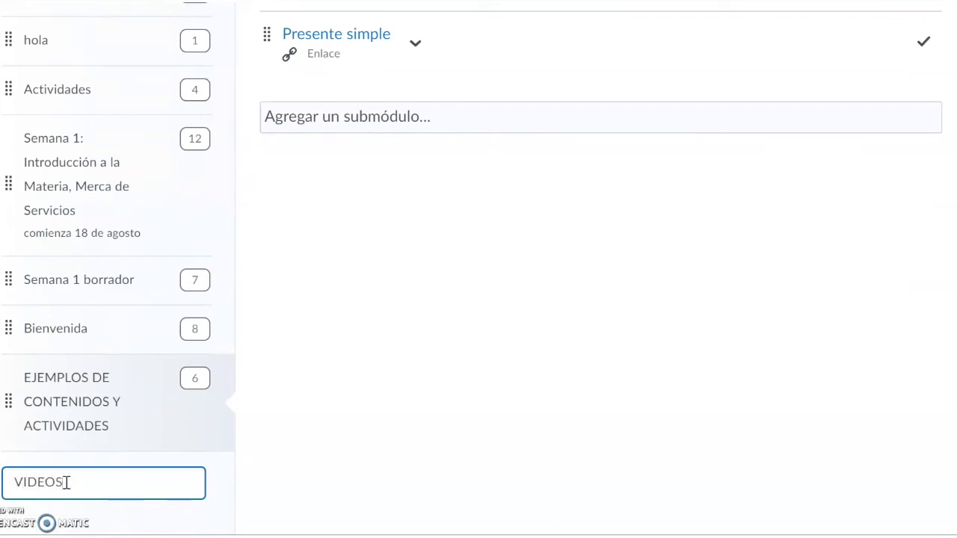
pyautogui.write('VIDEO CL')
pyautogui.press('BackSpace')
pyautogui.press('BackSpace')
pyautogui.press('BackSpace')
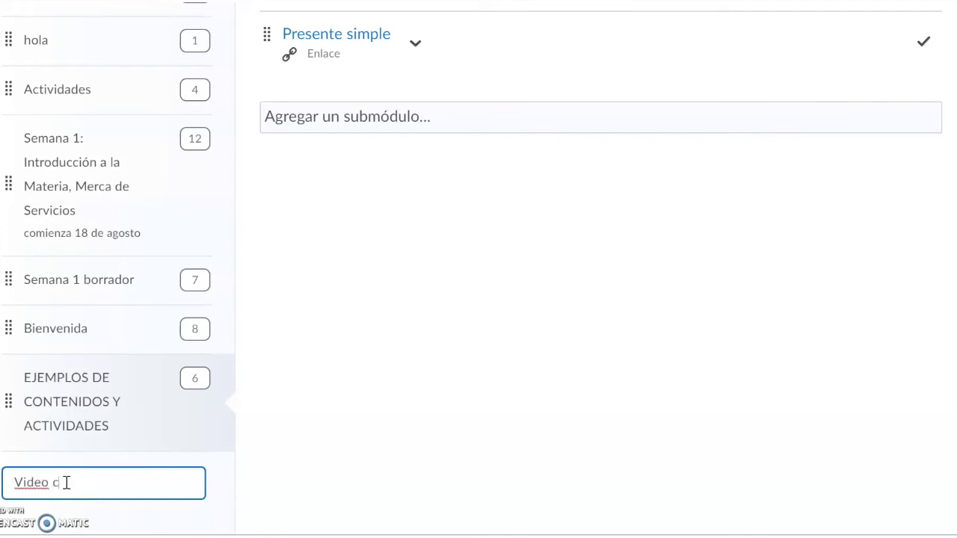
pyautogui.write('ideo clases')
pyautogui.press('Return')
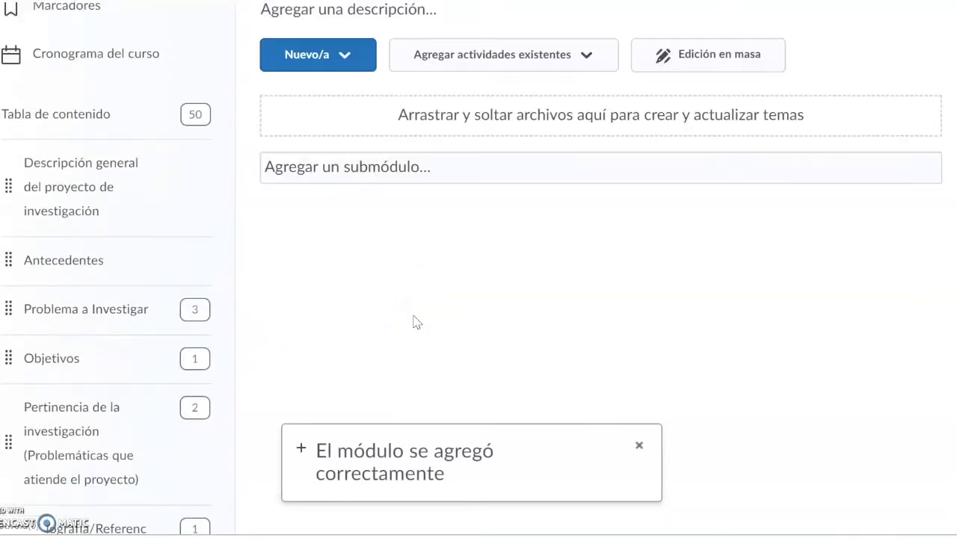
# - Open the options for adding new content to the "Video clases" module and find Nuevo enlace
pyautogui.click(346, 278)
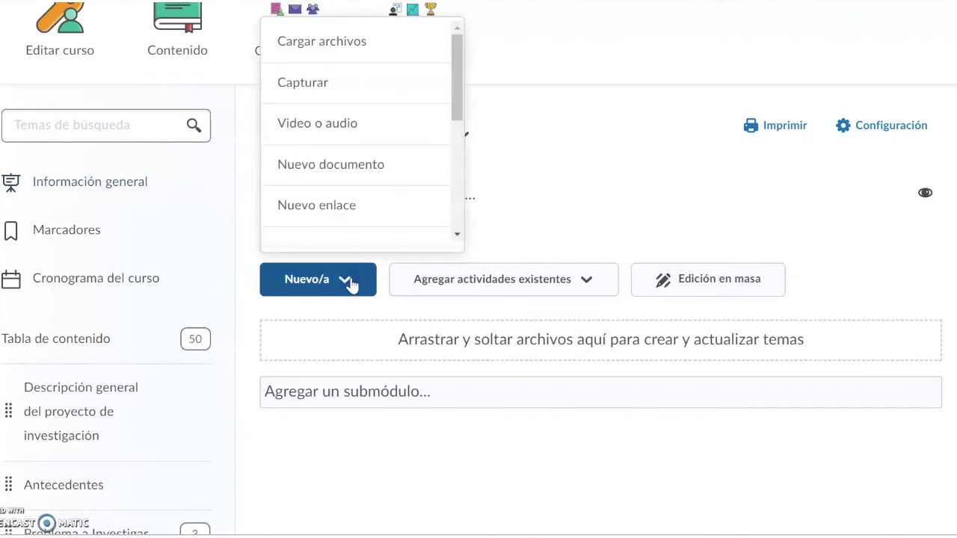
pyautogui.scroll(-2, 351, 195)
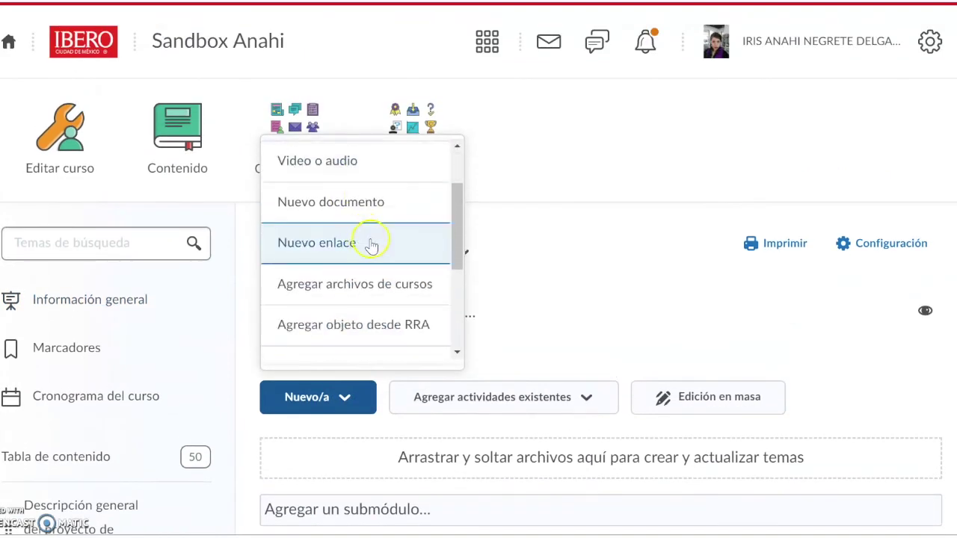